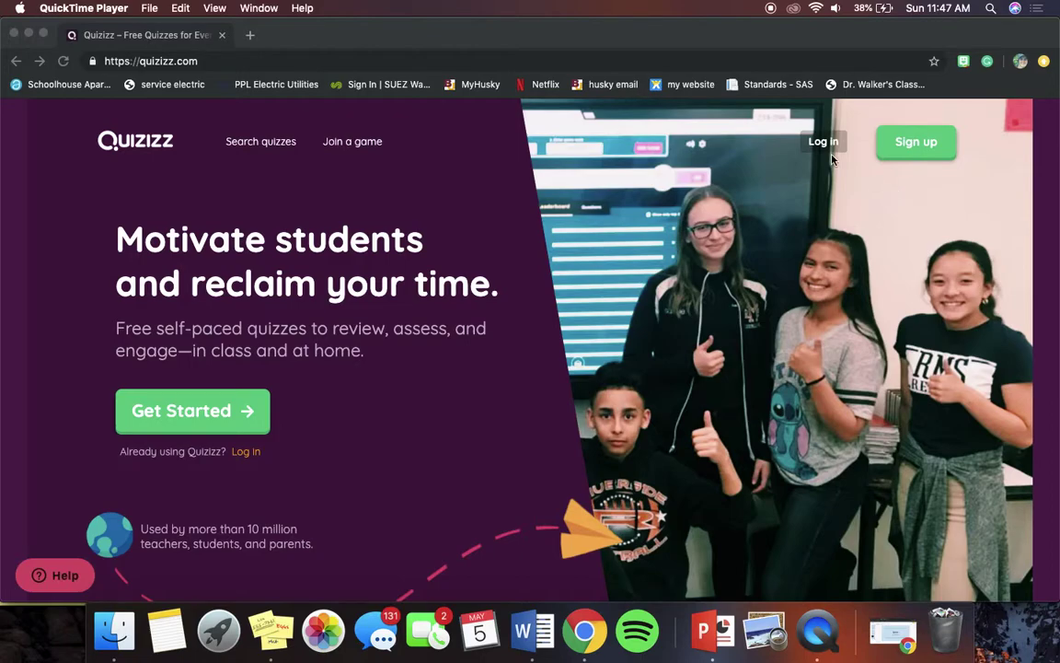
Sign up for a Quizizz account using the listed Google account.
{"action": "left_click", "coordinate": [909, 166]}
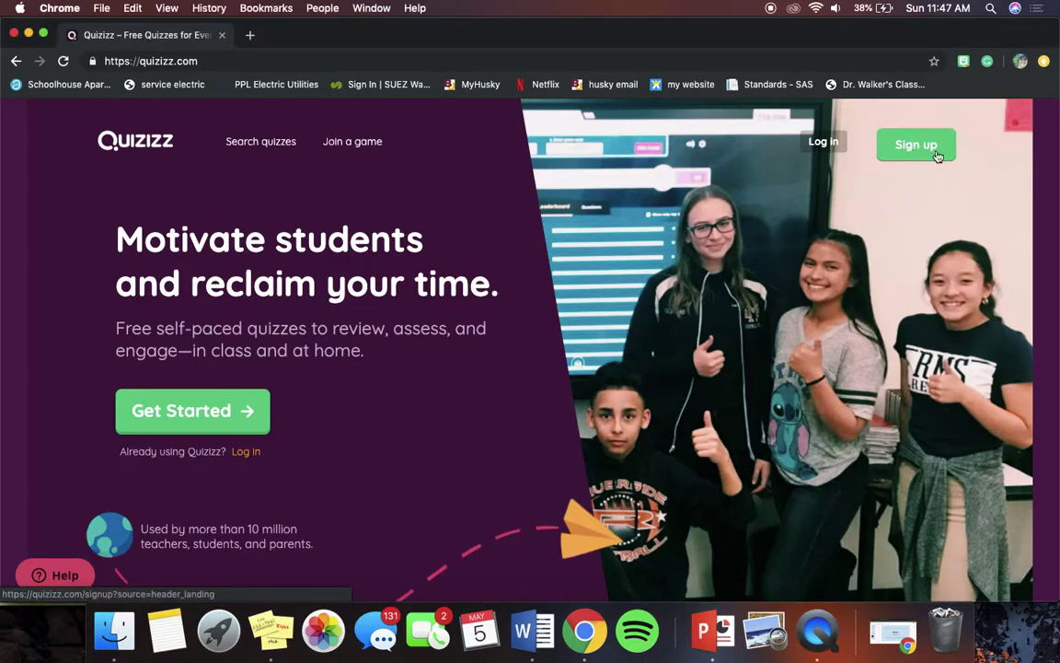
{"action": "left_click", "coordinate": [913, 150]}
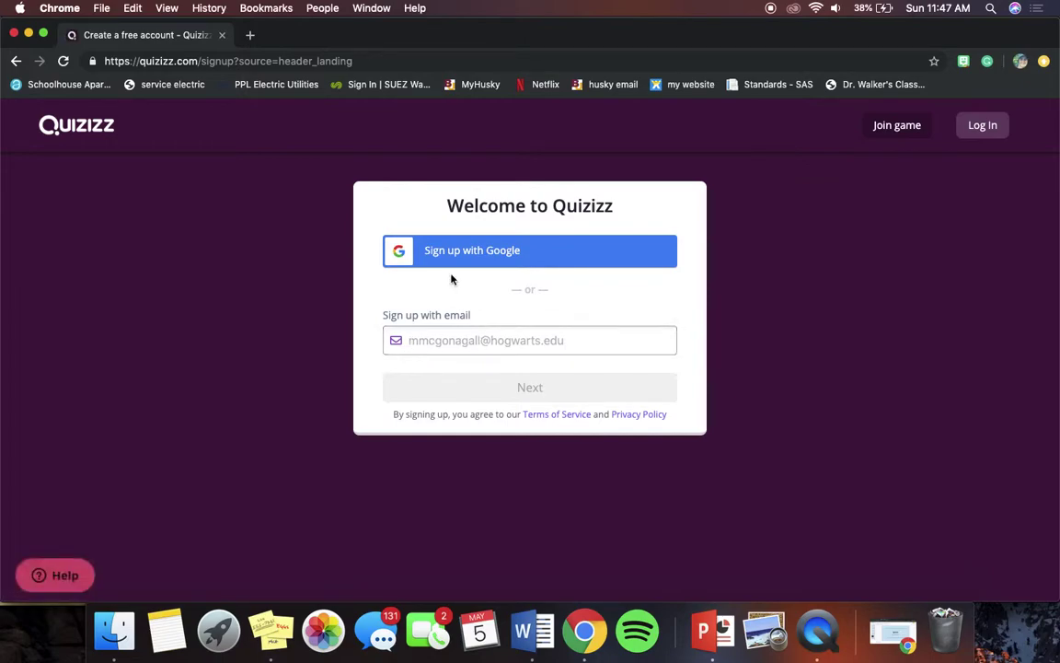
{"action": "left_click", "coordinate": [446, 250]}
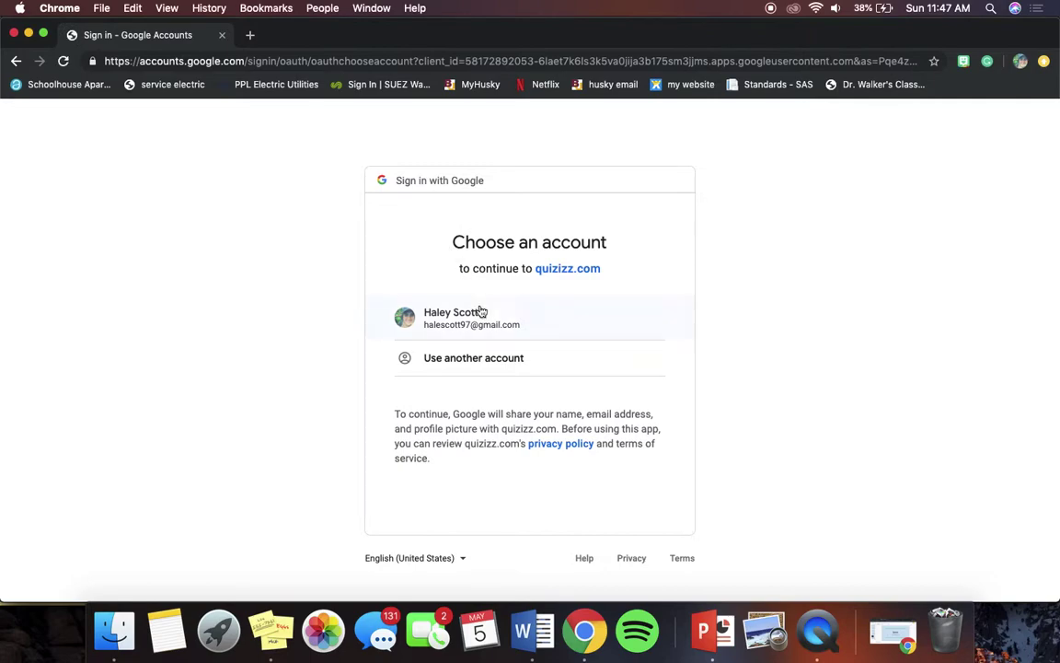
{"action": "left_click", "coordinate": [479, 314]}
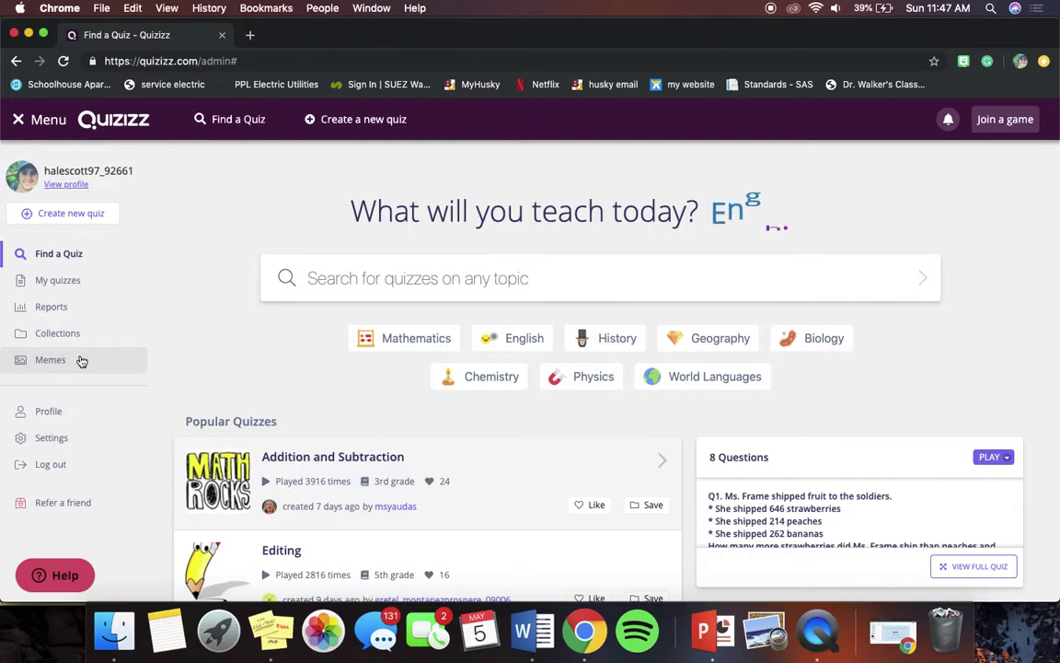
Search the quiz library for "english" and look through the results and the question previews of the listed quizzes.
{"action": "left_click", "coordinate": [341, 271]}
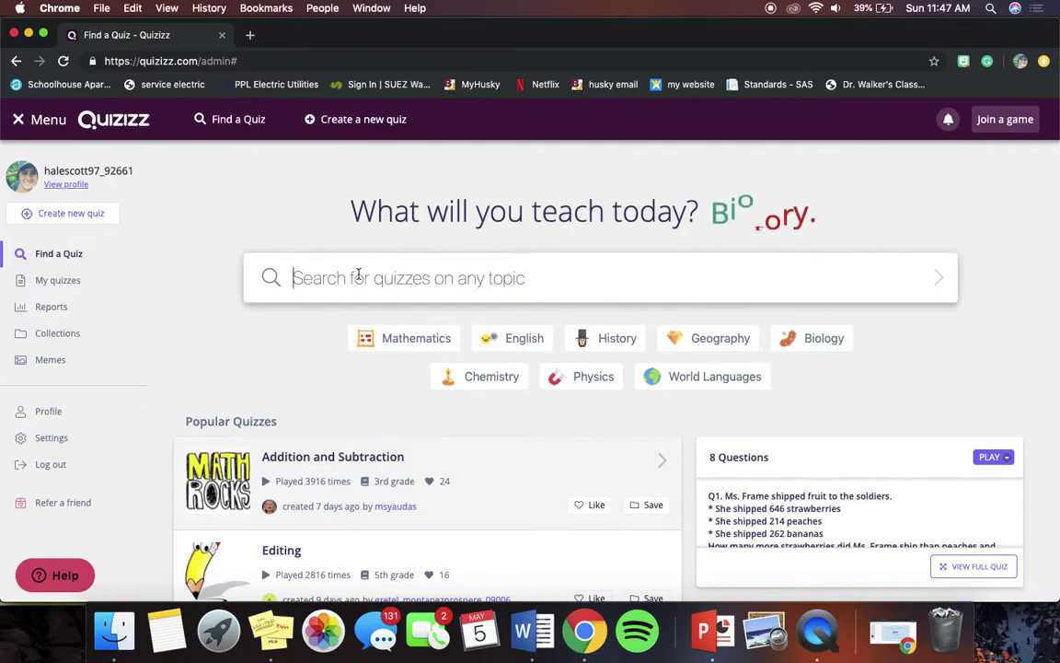
{"action": "type", "text": "english"}
{"action": "key", "text": "Return"}
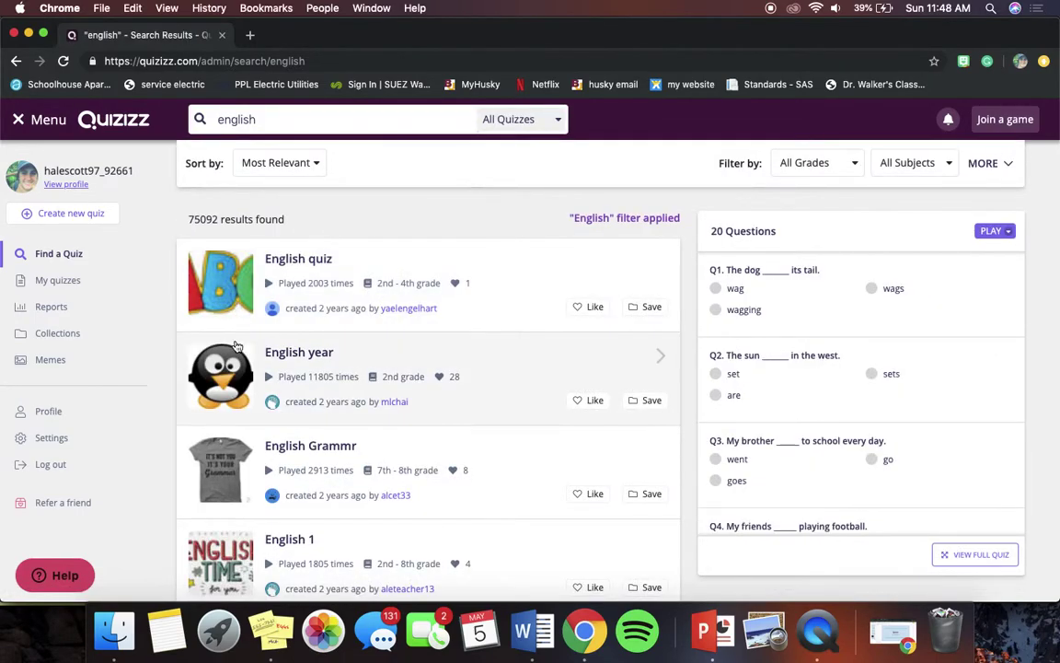
{"action": "scroll", "coordinate": [277, 368], "scroll_direction": "down", "scroll_amount": 5}
{"action": "scroll", "coordinate": [265, 397], "scroll_direction": "down", "scroll_amount": 8}
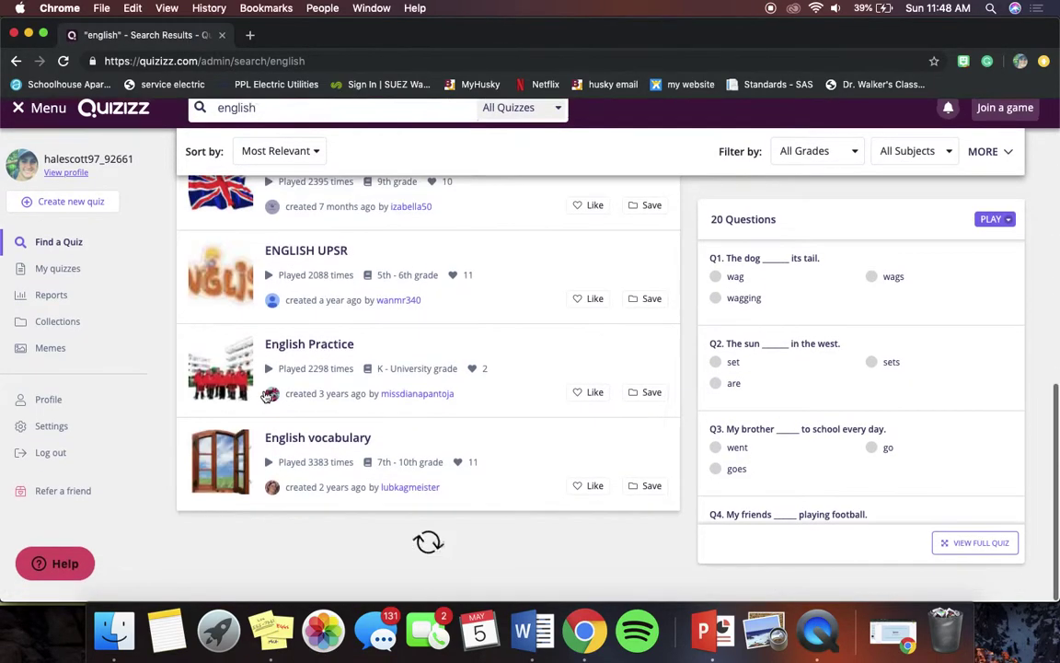
{"action": "scroll", "coordinate": [265, 397], "scroll_direction": "down", "scroll_amount": 3}
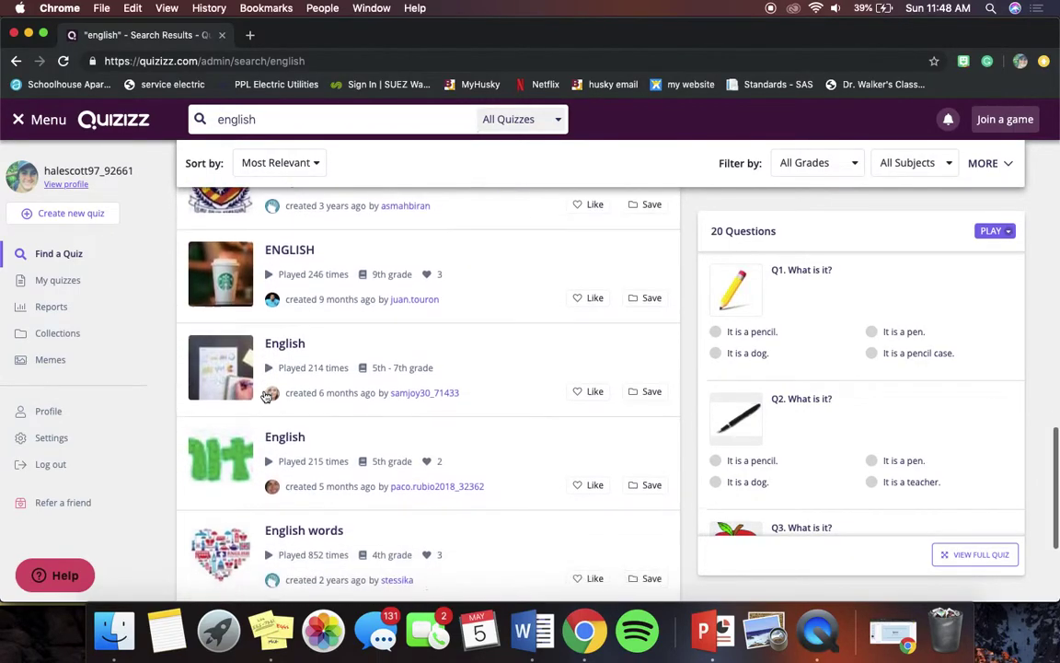
{"action": "scroll", "coordinate": [266, 395], "scroll_direction": "up", "scroll_amount": 15}
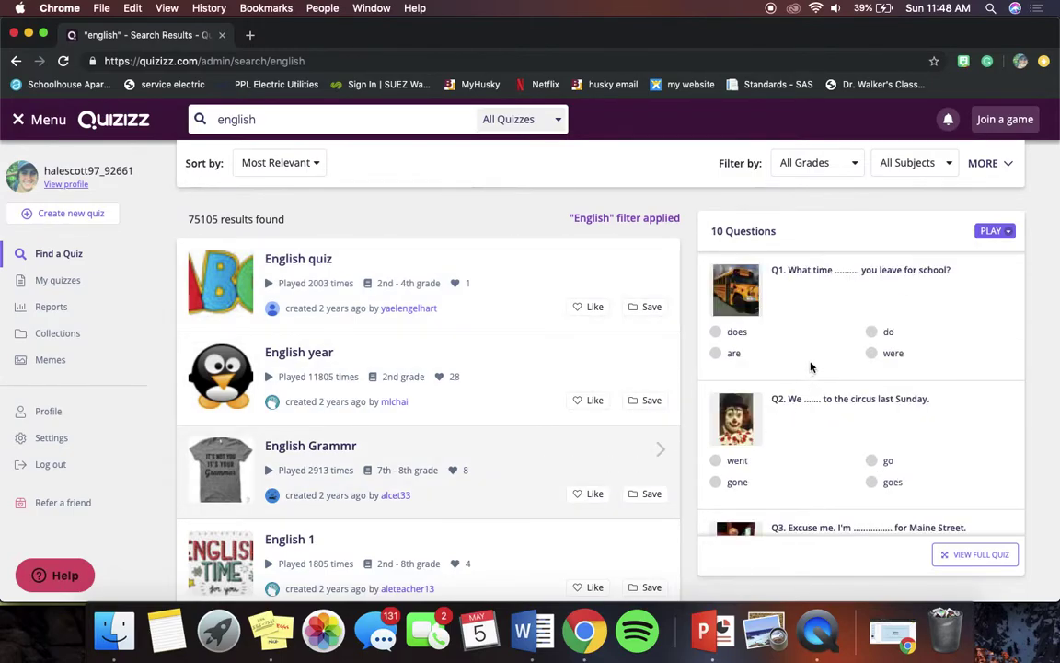
{"action": "scroll", "coordinate": [811, 367], "scroll_direction": "down", "scroll_amount": 5}
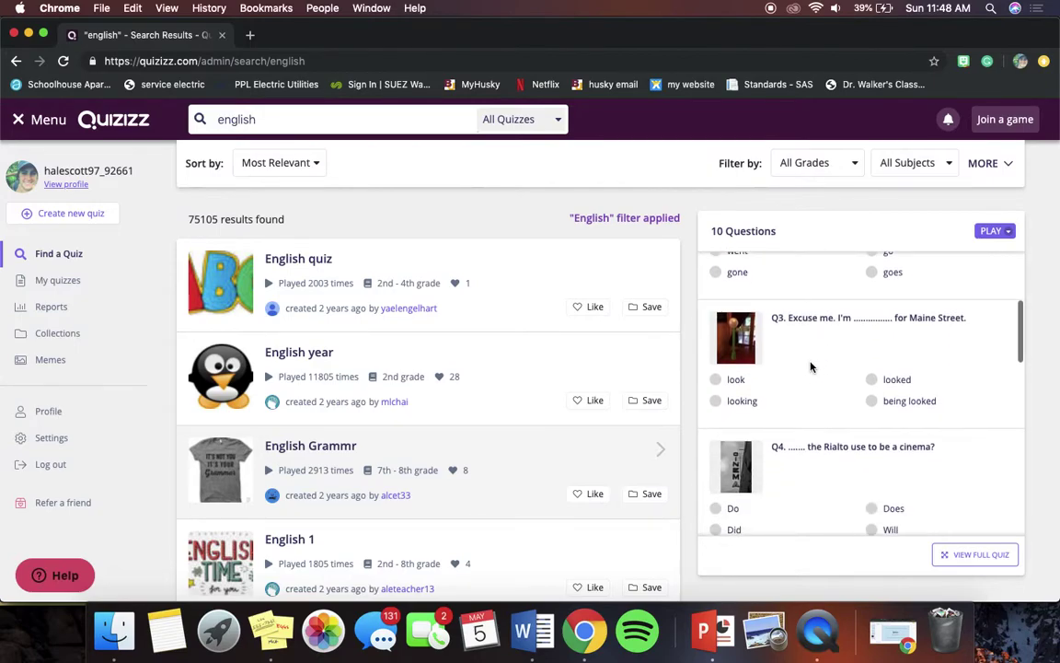
{"action": "scroll", "coordinate": [811, 368], "scroll_direction": "down", "scroll_amount": 5}
{"action": "scroll", "coordinate": [811, 367], "scroll_direction": "up", "scroll_amount": 7}
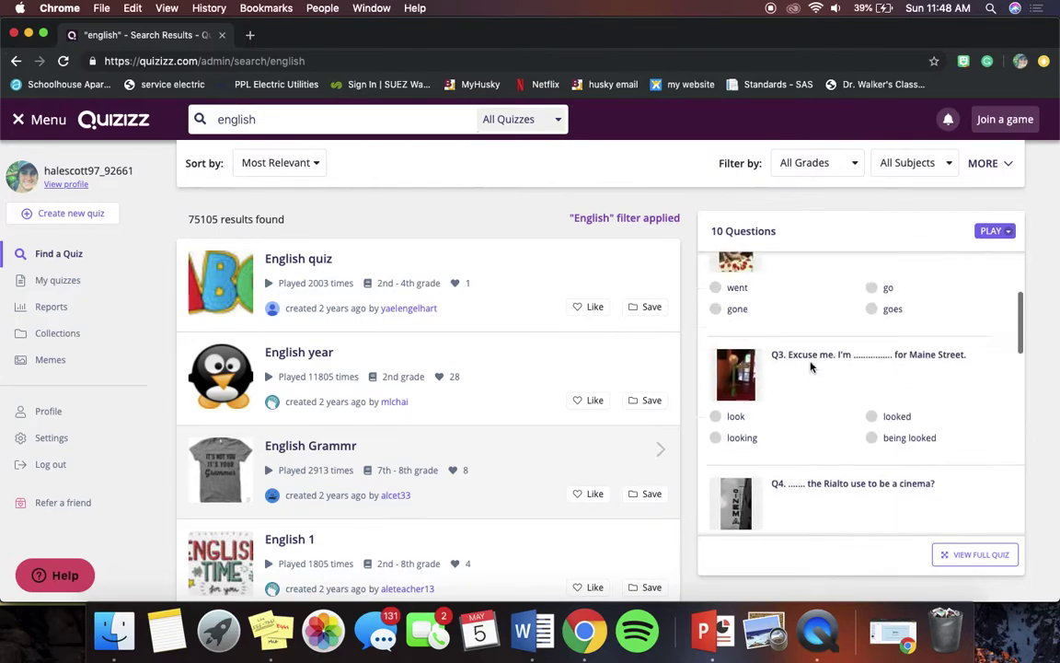
{"action": "scroll", "coordinate": [811, 367], "scroll_direction": "up", "scroll_amount": 2}
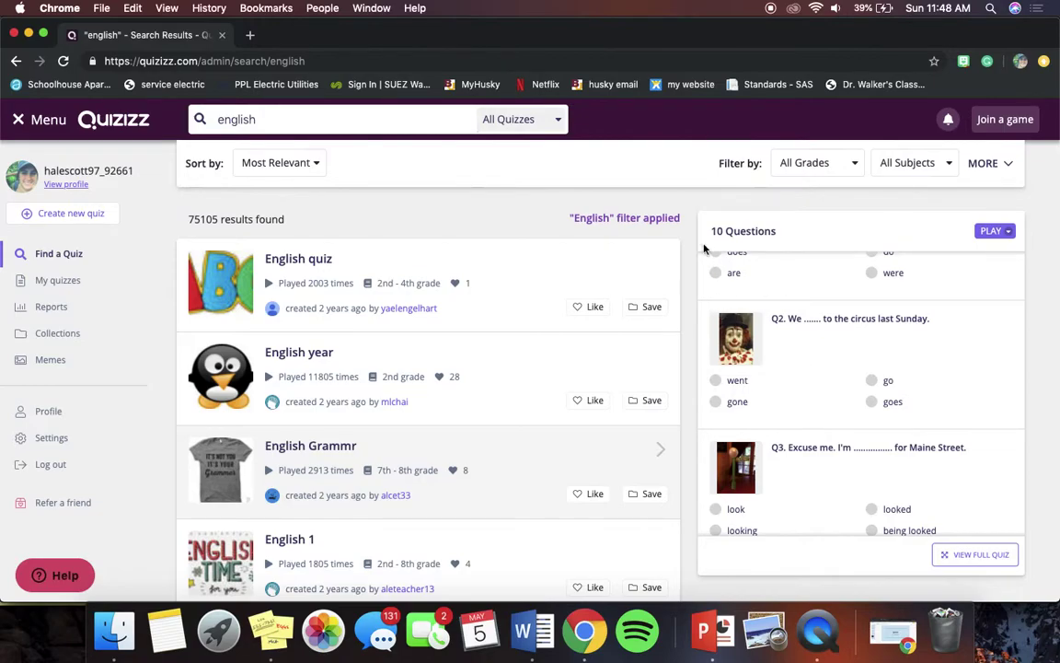
{"action": "left_click", "coordinate": [307, 403]}
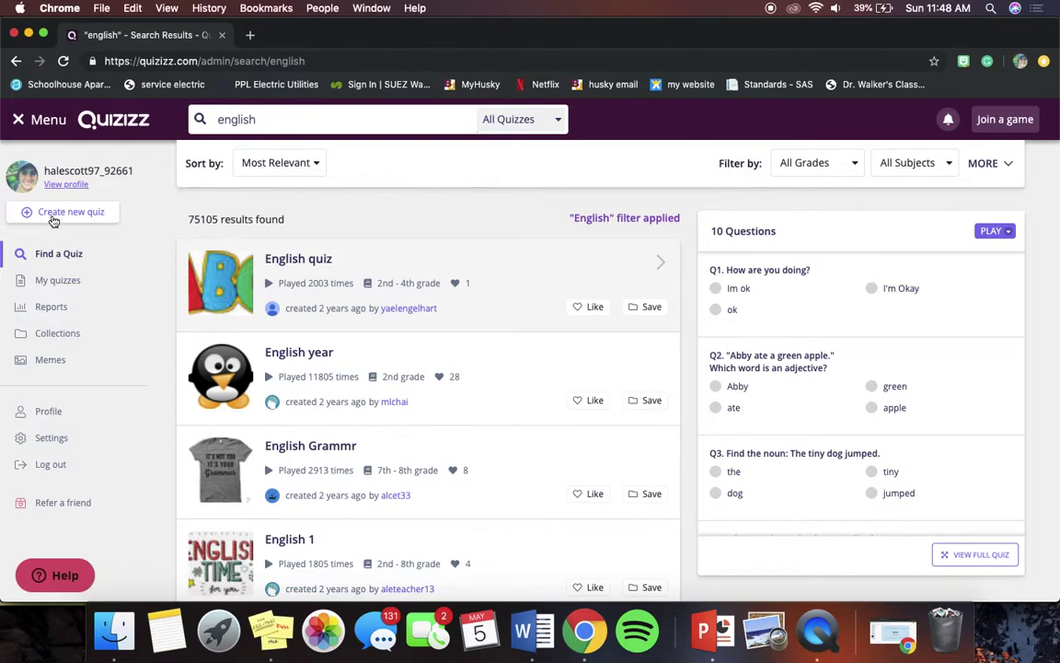
Create a new quiz named "math" with English as its language.
{"action": "left_click", "coordinate": [66, 212]}
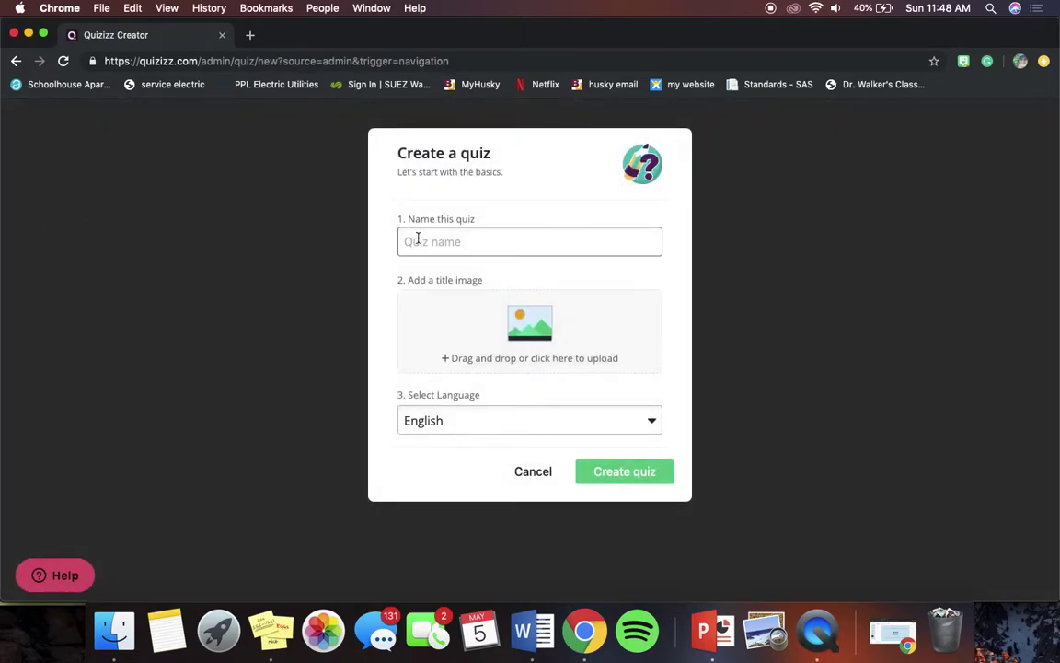
{"action": "left_click", "coordinate": [421, 240]}
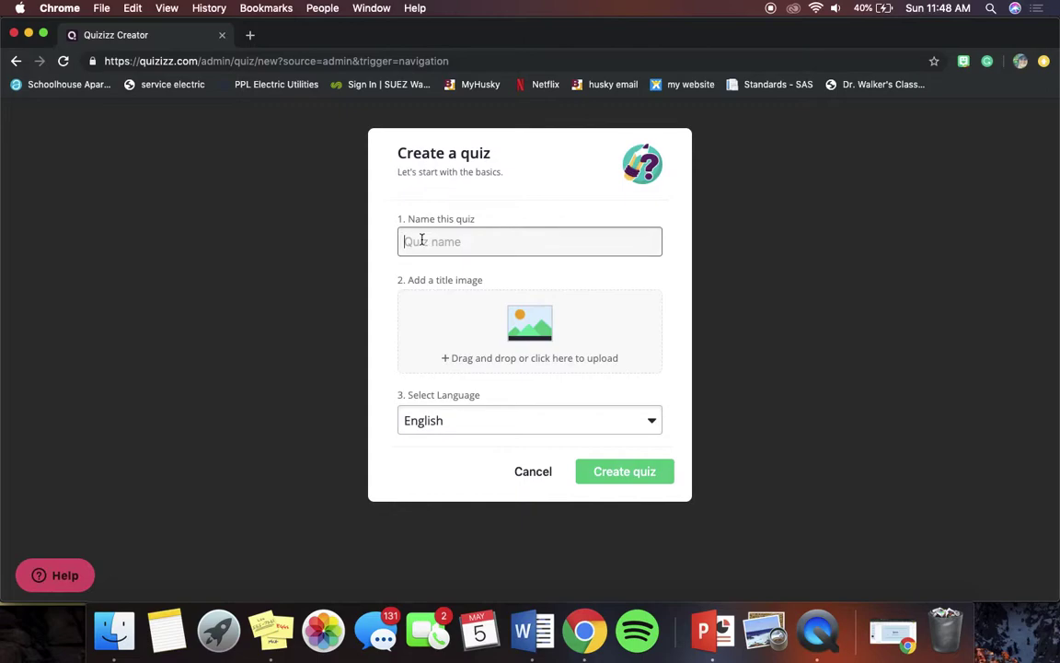
{"action": "type", "text": "math"}
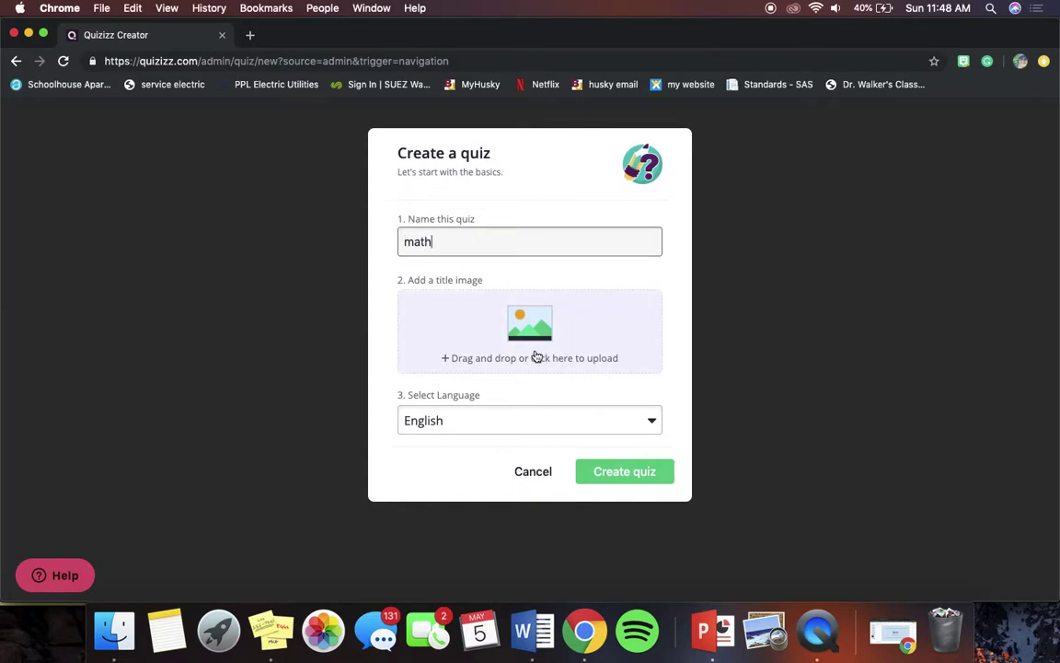
{"action": "left_click", "coordinate": [599, 470]}
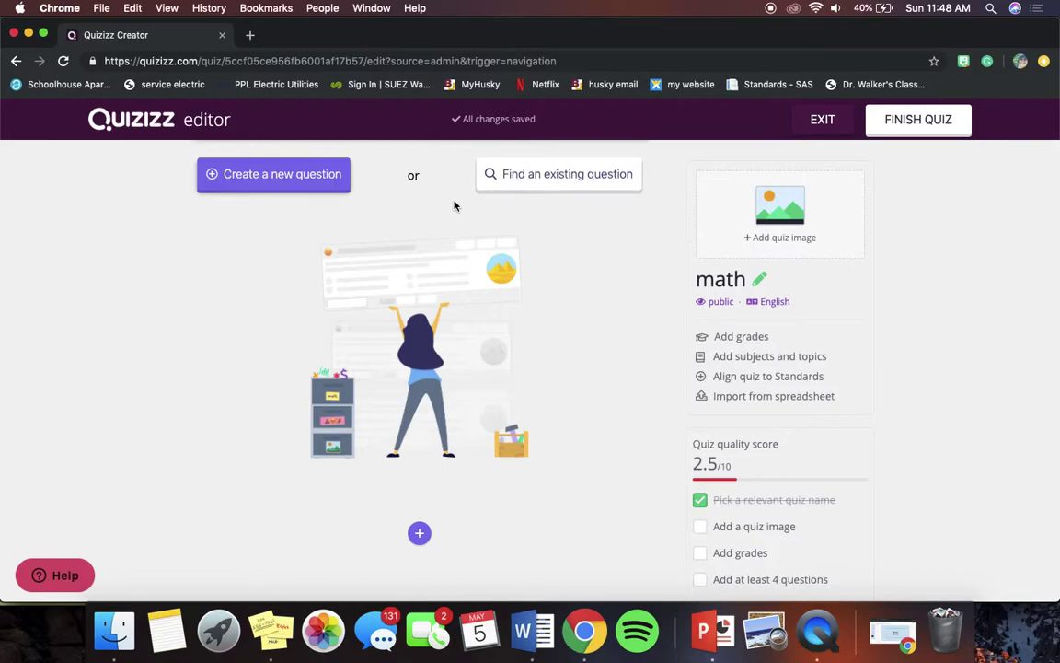
Add a new single-answer question to the quiz with the text "what is 3 plus 7".
{"action": "left_click", "coordinate": [272, 175]}
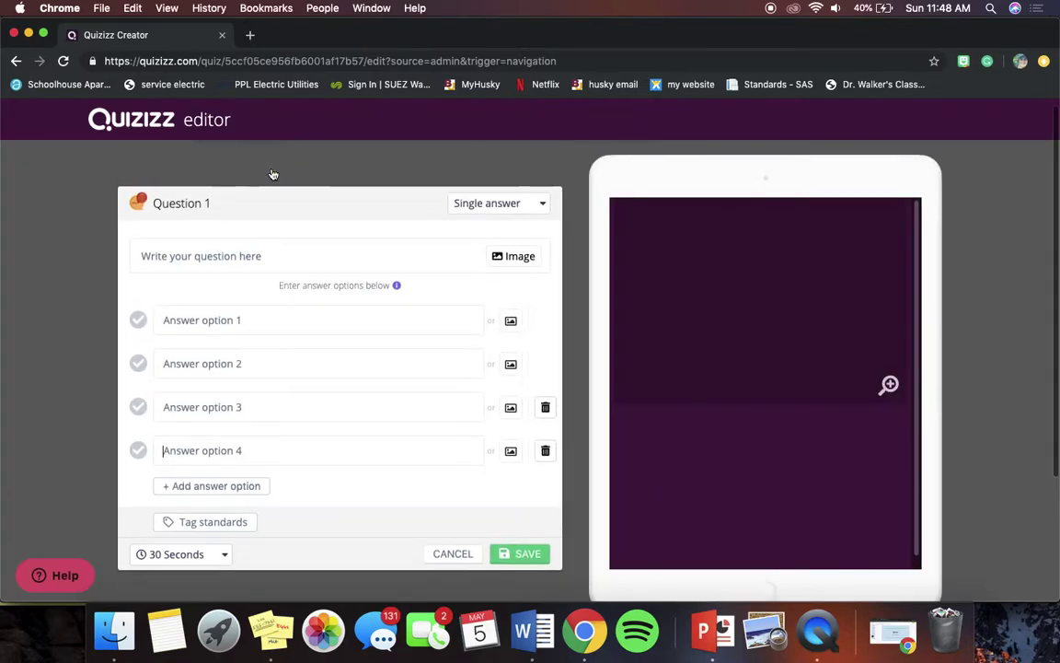
{"action": "left_click", "coordinate": [218, 225]}
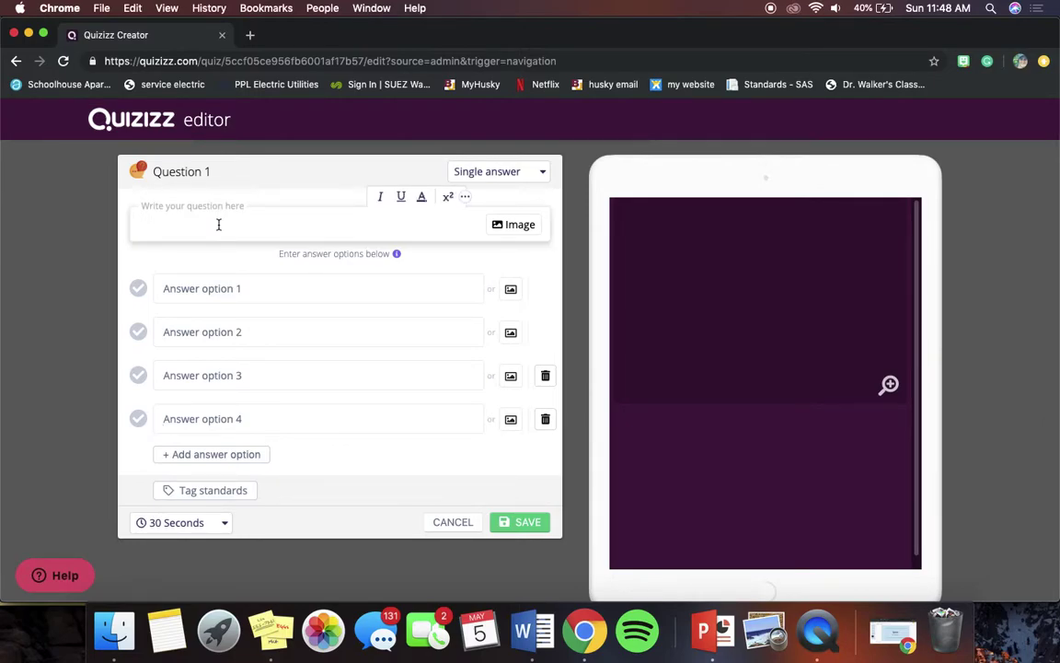
{"action": "type", "text": "wht is"}
{"action": "key", "text": "BackSpace"}
{"action": "key", "text": "BackSpace"}
{"action": "key", "text": "BackSpace"}
{"action": "key", "text": "BackSpace"}
{"action": "key", "text": "BackSpace"}
{"action": "type", "text": "hat is 3 plus"}
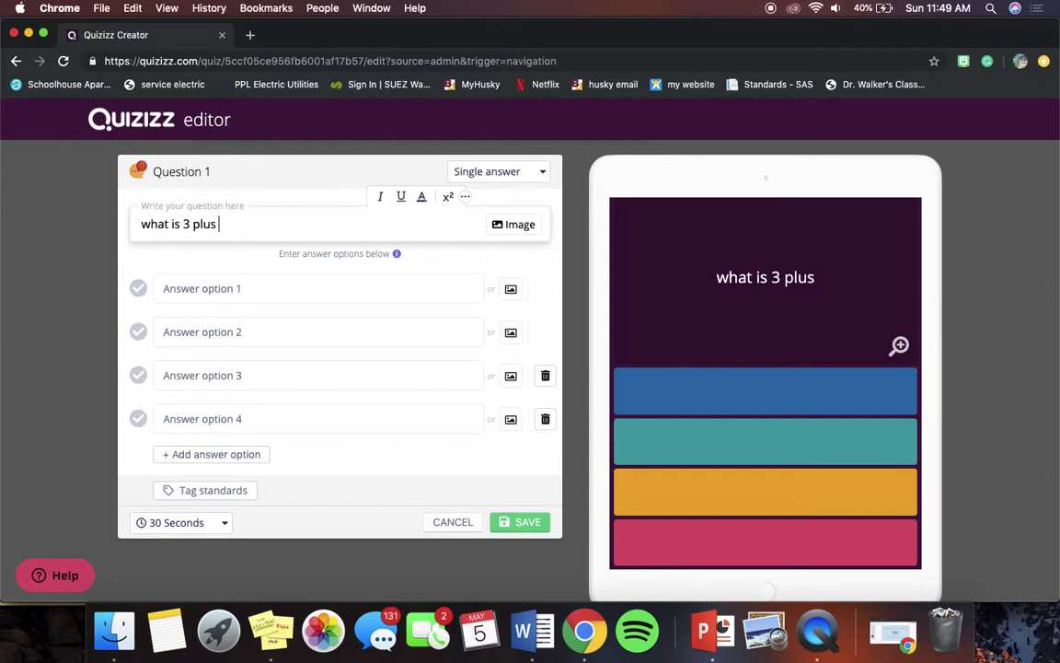
{"action": "type", "text": " 7"}
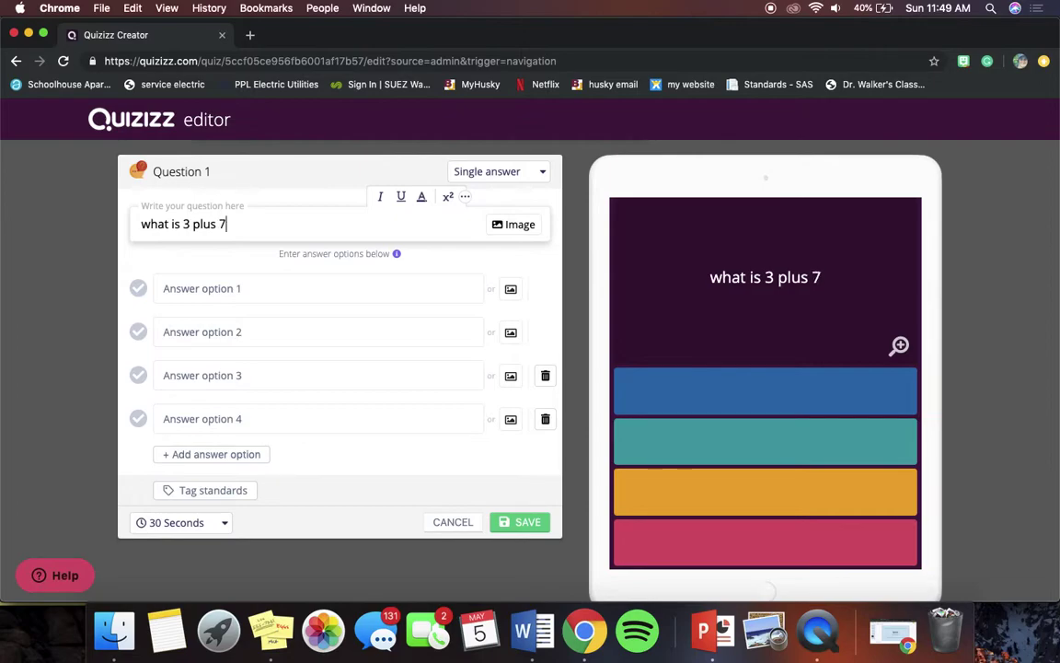
Enter 10, 8 and 11 as the first three answer options, with 10 marked correct, and save the question.
{"action": "left_click", "coordinate": [212, 286]}
{"action": "type", "text": "10"}
{"action": "left_click", "coordinate": [204, 334]}
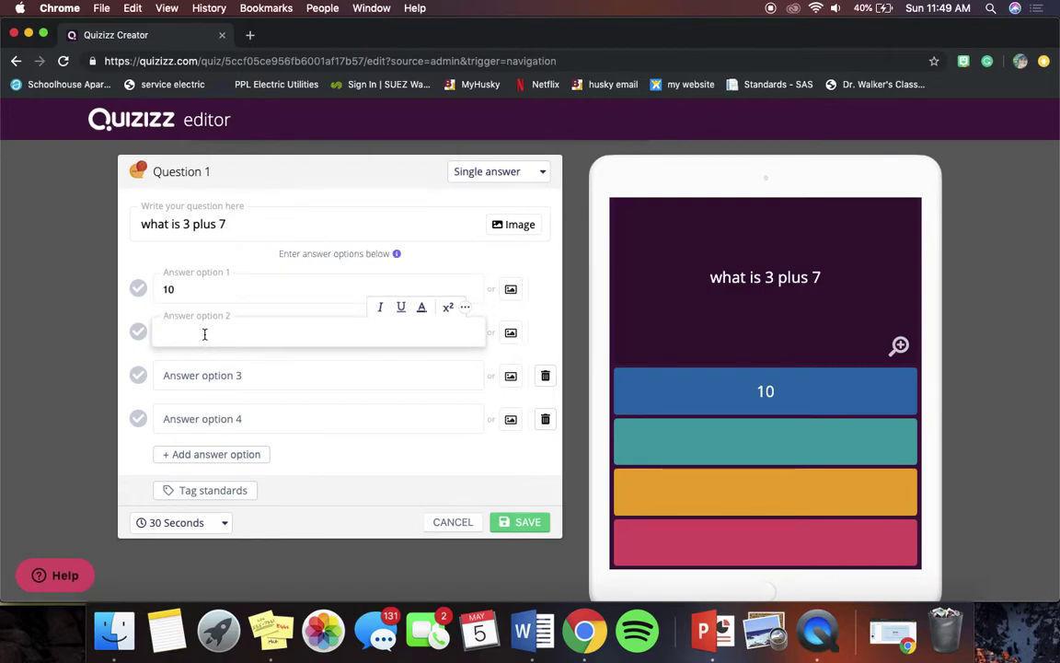
{"action": "type", "text": "8"}
{"action": "left_click", "coordinate": [190, 378]}
{"action": "type", "text": "11"}
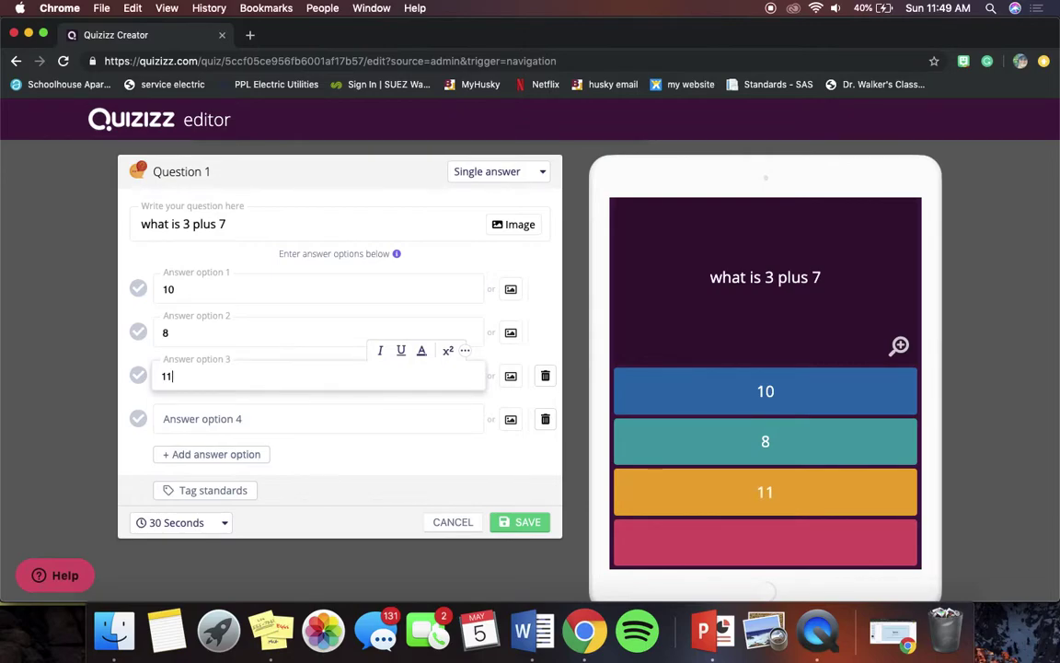
{"action": "left_click", "coordinate": [540, 316]}
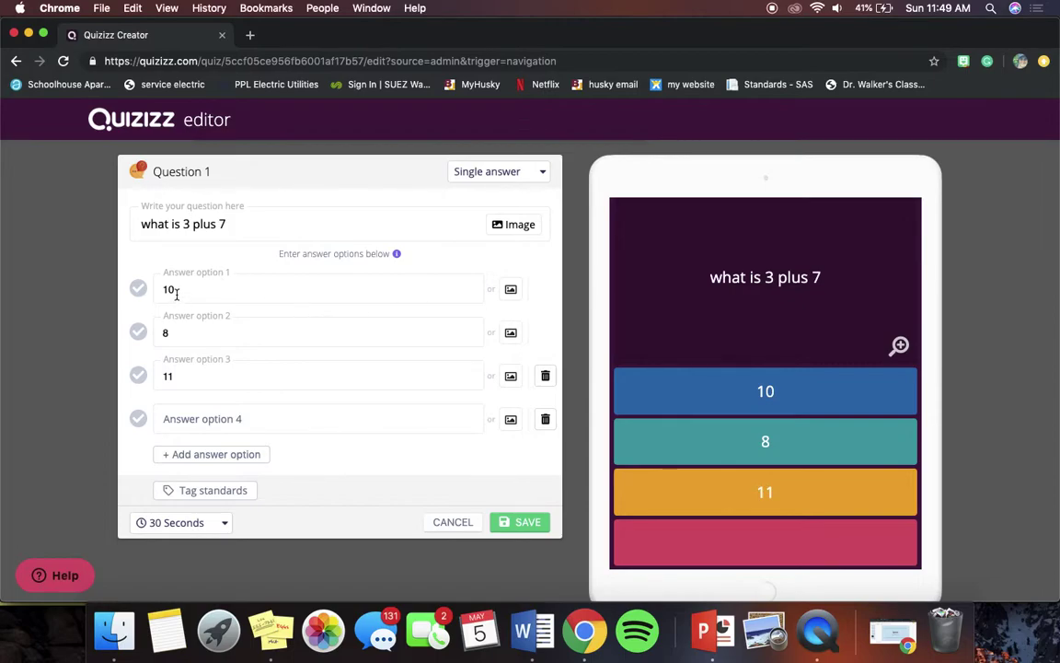
{"action": "left_click", "coordinate": [138, 290]}
{"action": "left_click", "coordinate": [518, 521]}
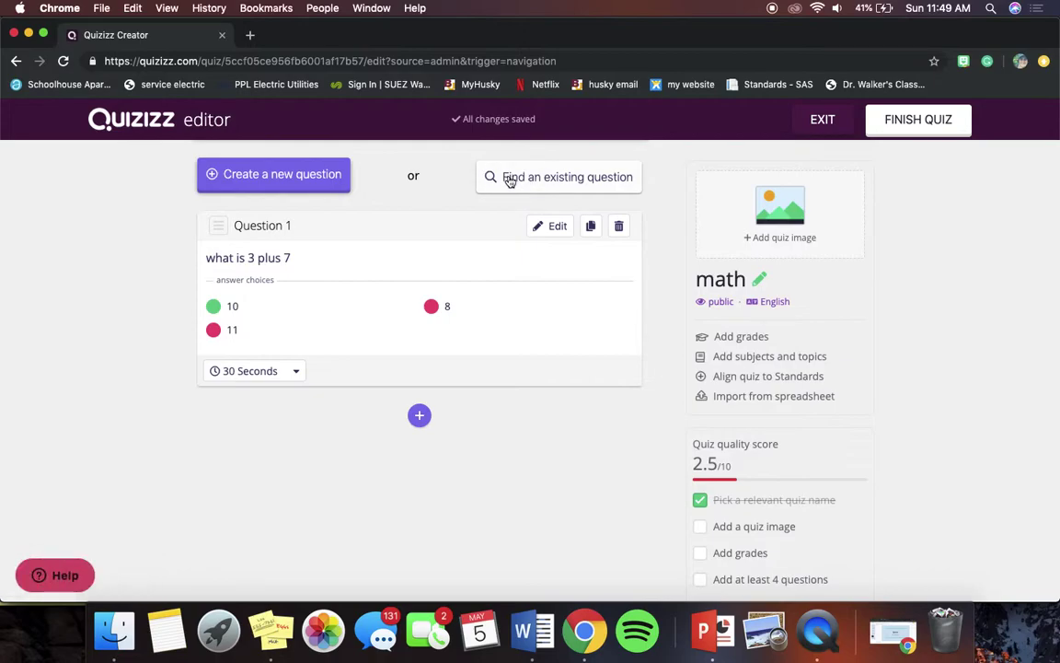
Search the existing questions for "addition" and preview the first results through to the Addition (+) quiz with 20 questions.
{"action": "left_click", "coordinate": [509, 180]}
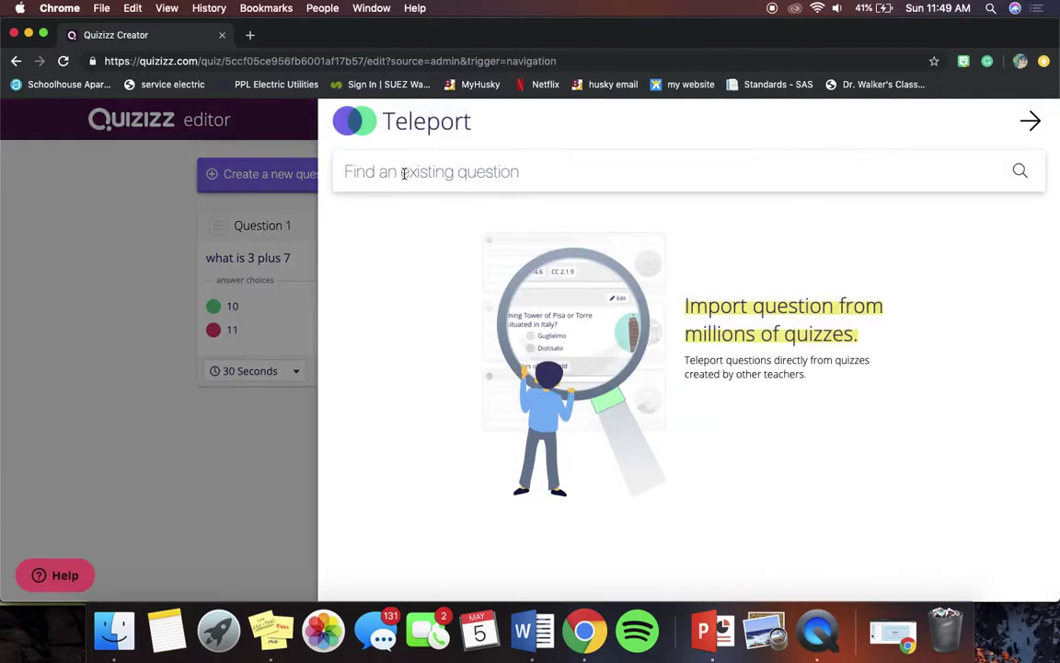
{"action": "type", "text": "addition"}
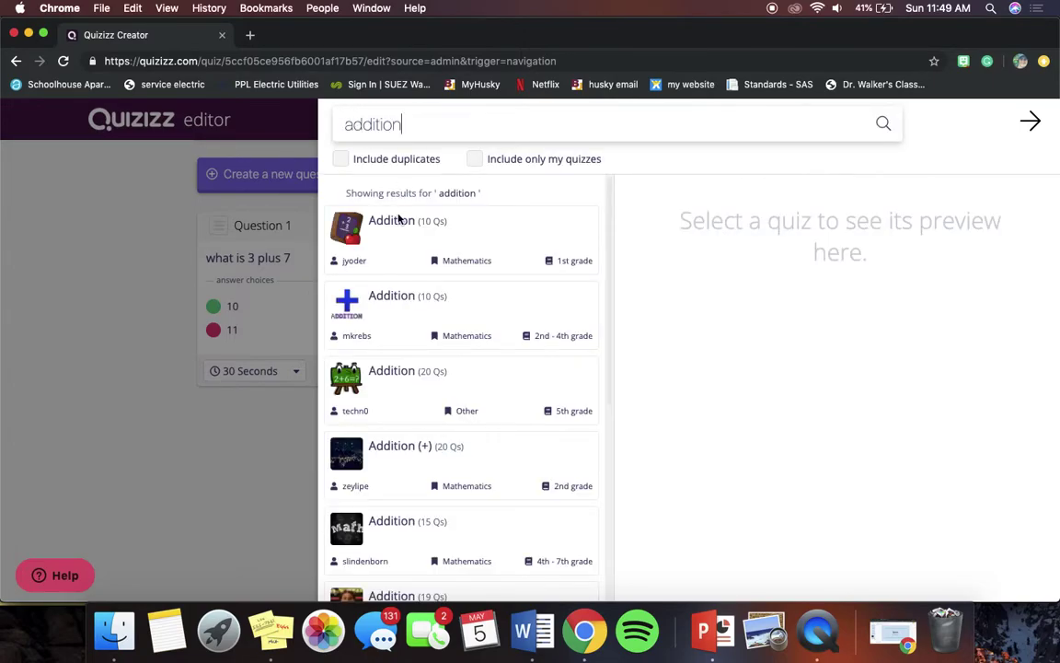
{"action": "left_click", "coordinate": [396, 234]}
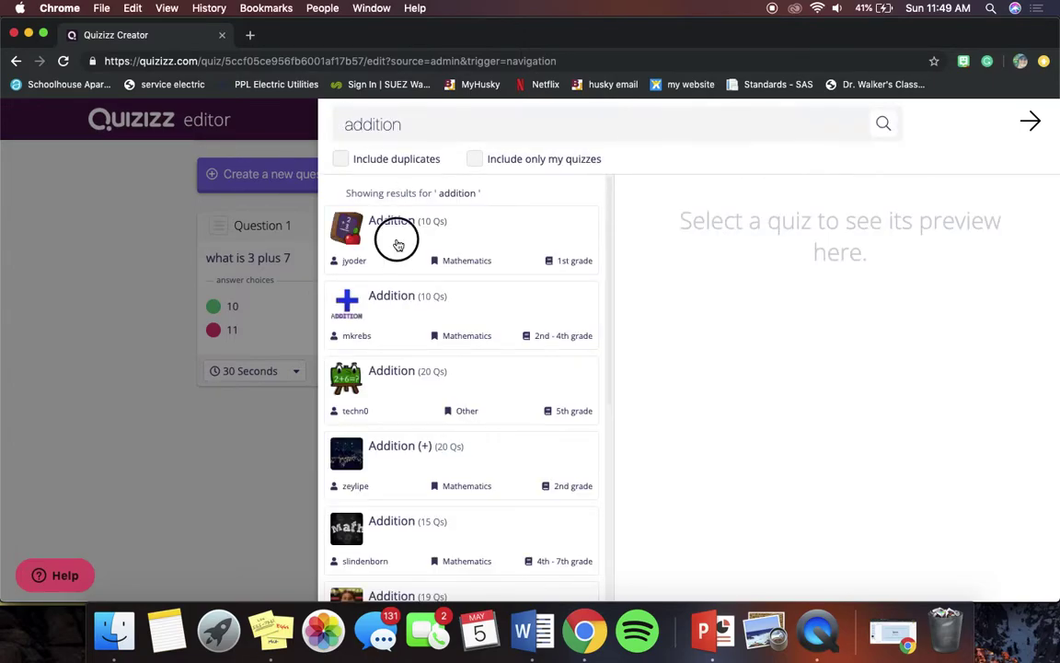
{"action": "left_click", "coordinate": [403, 309]}
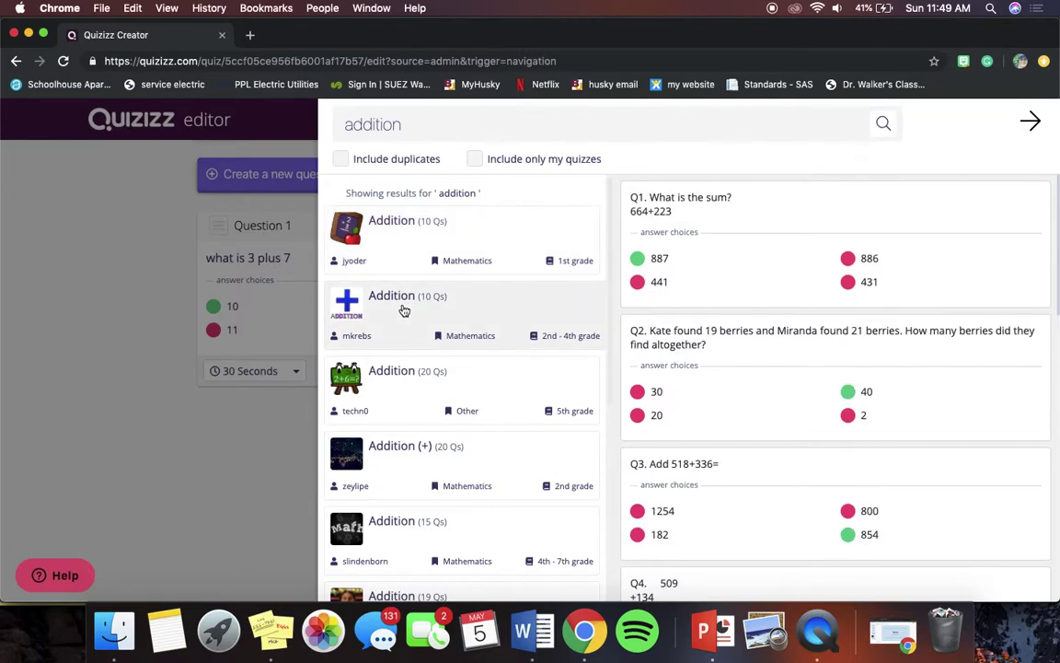
{"action": "left_click", "coordinate": [419, 374]}
{"action": "left_click", "coordinate": [418, 446]}
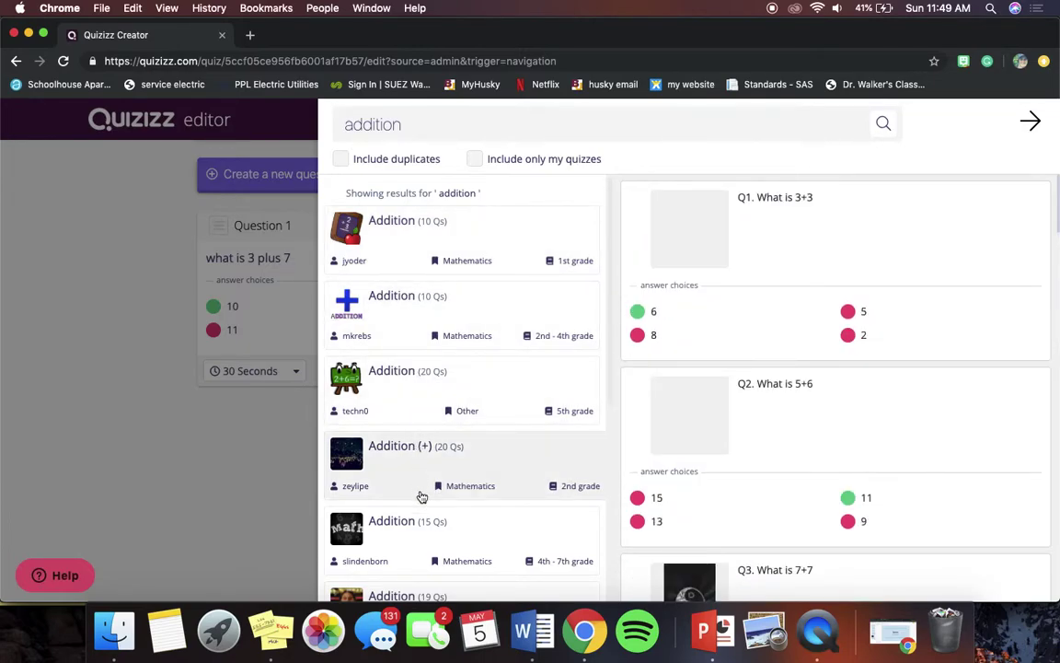
Add the question "What is 3+3" from the Addition (+) quiz and return to the quiz editor.
{"action": "mouse_move", "coordinate": [817, 256]}
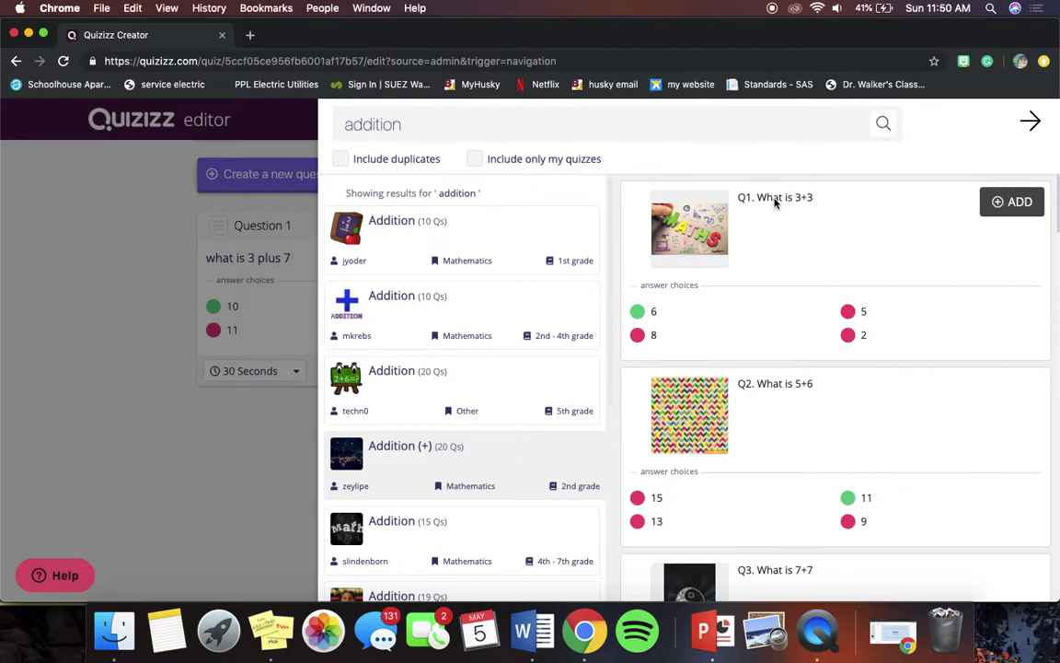
{"action": "left_click", "coordinate": [1011, 201]}
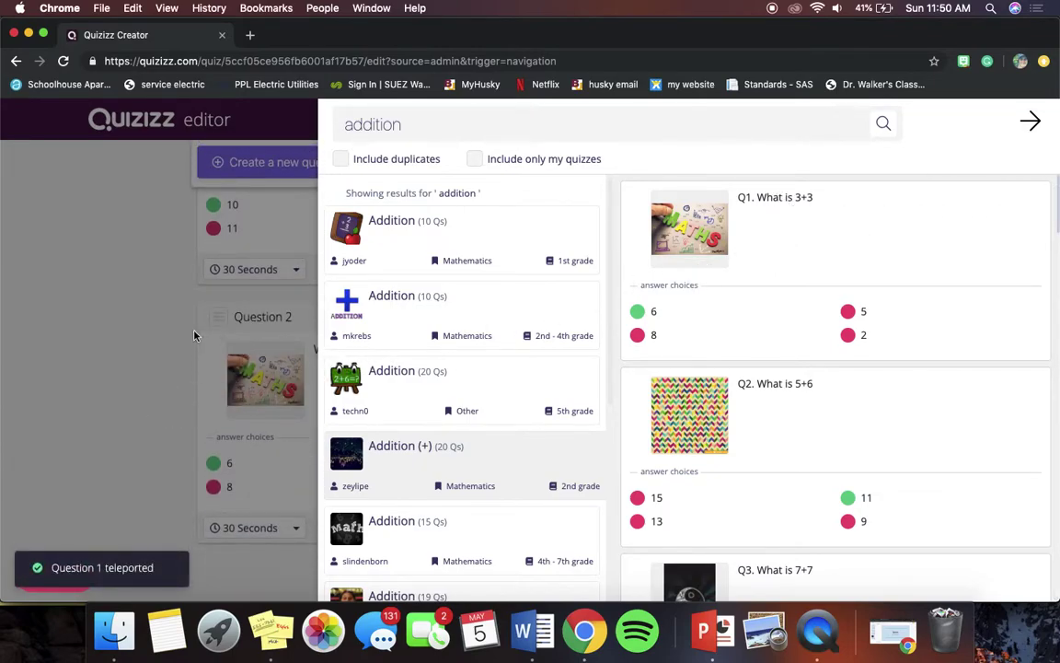
{"action": "left_click", "coordinate": [153, 373]}
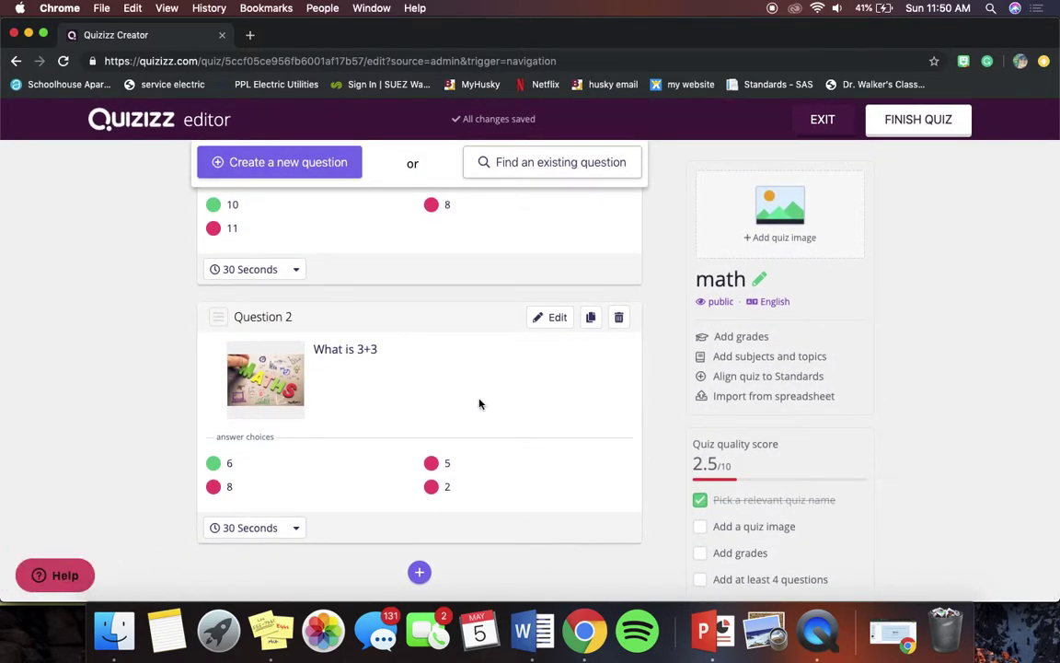
Open a blank form for a third question and cancel it.
{"action": "left_click", "coordinate": [419, 571]}
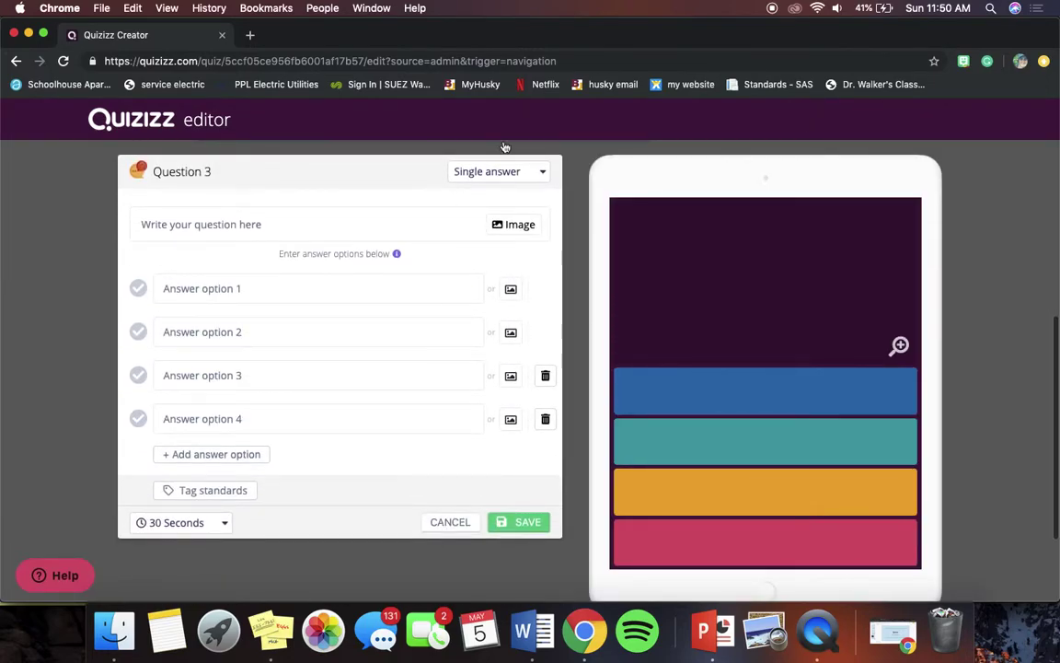
{"action": "left_click", "coordinate": [438, 528]}
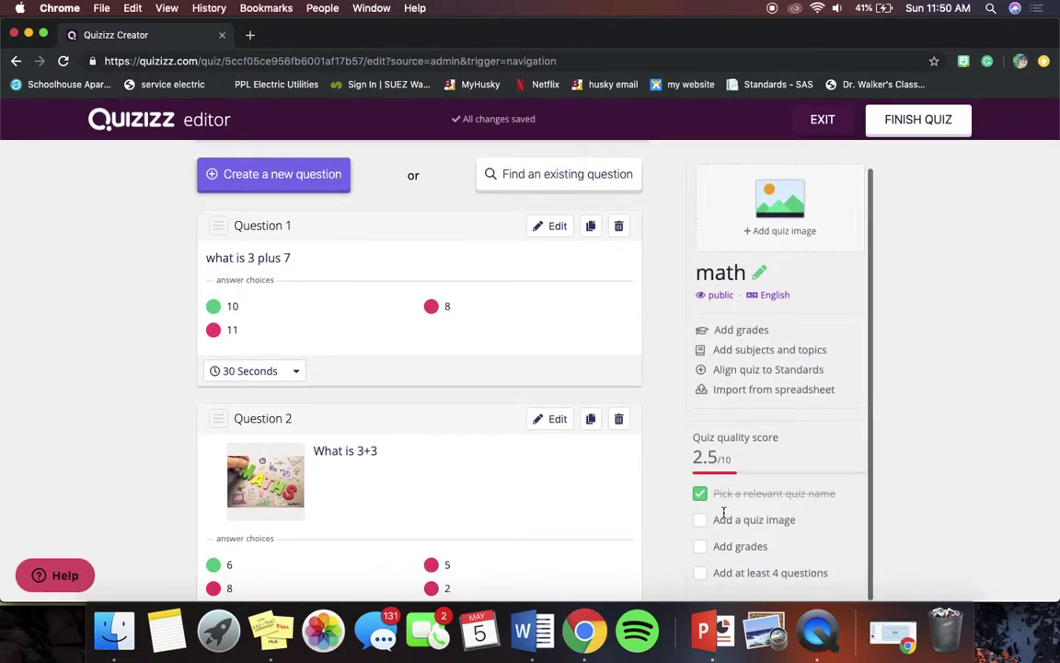
Finish and publish the math quiz with grade range 2nd to 2nd, subject Mathematics and topic Early Math, and dismiss the sharing prompt.
{"action": "scroll", "coordinate": [724, 412], "scroll_direction": "up", "scroll_amount": 1}
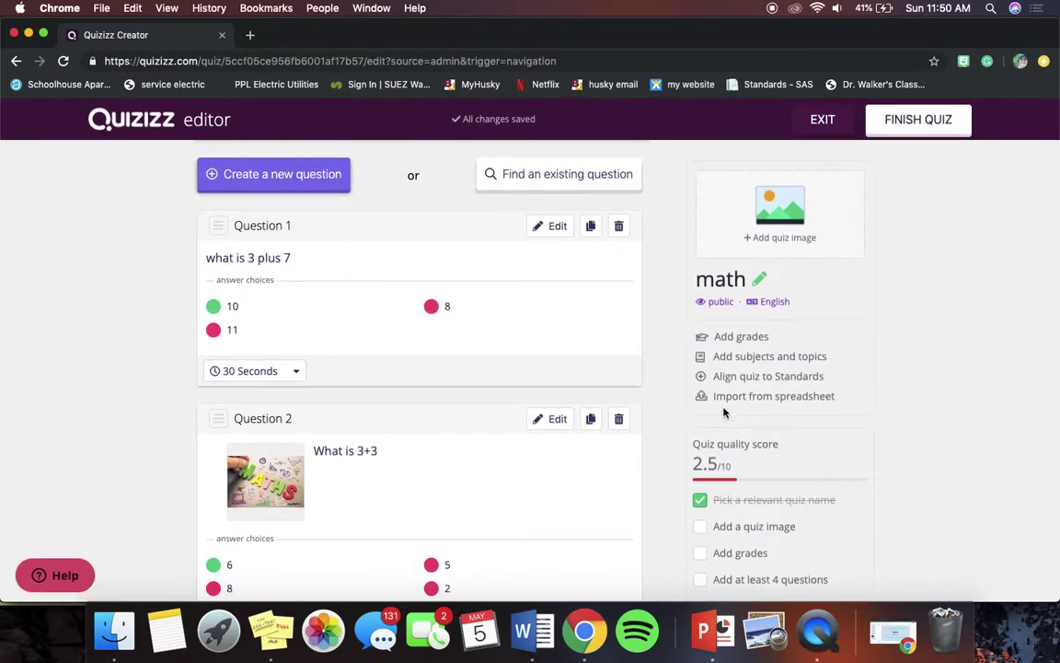
{"action": "left_click", "coordinate": [918, 122]}
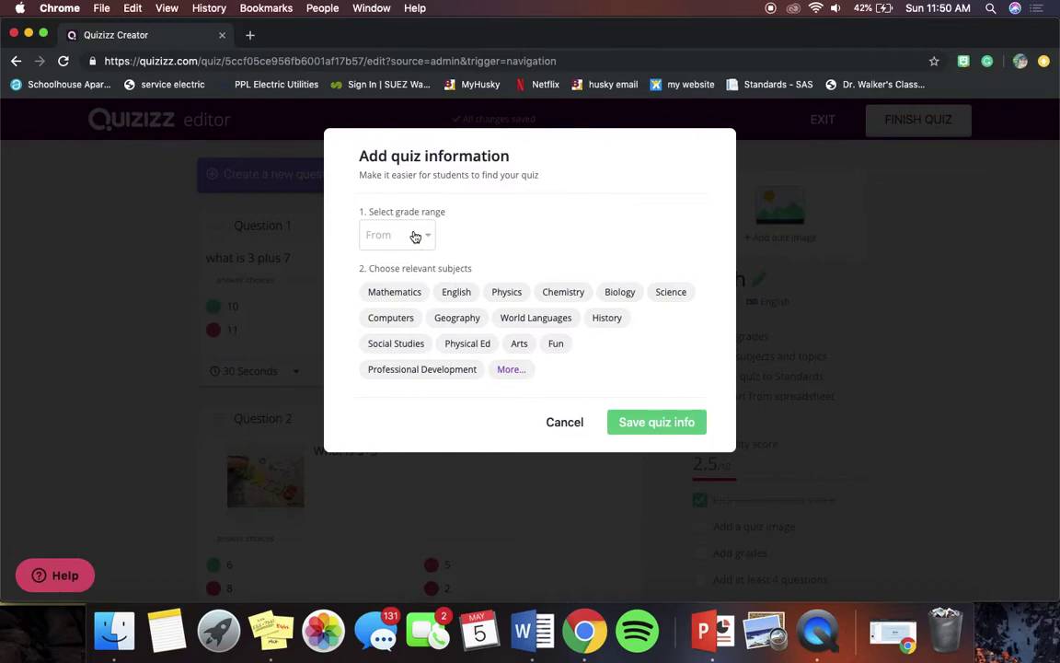
{"action": "left_click", "coordinate": [415, 236]}
{"action": "left_click", "coordinate": [403, 309]}
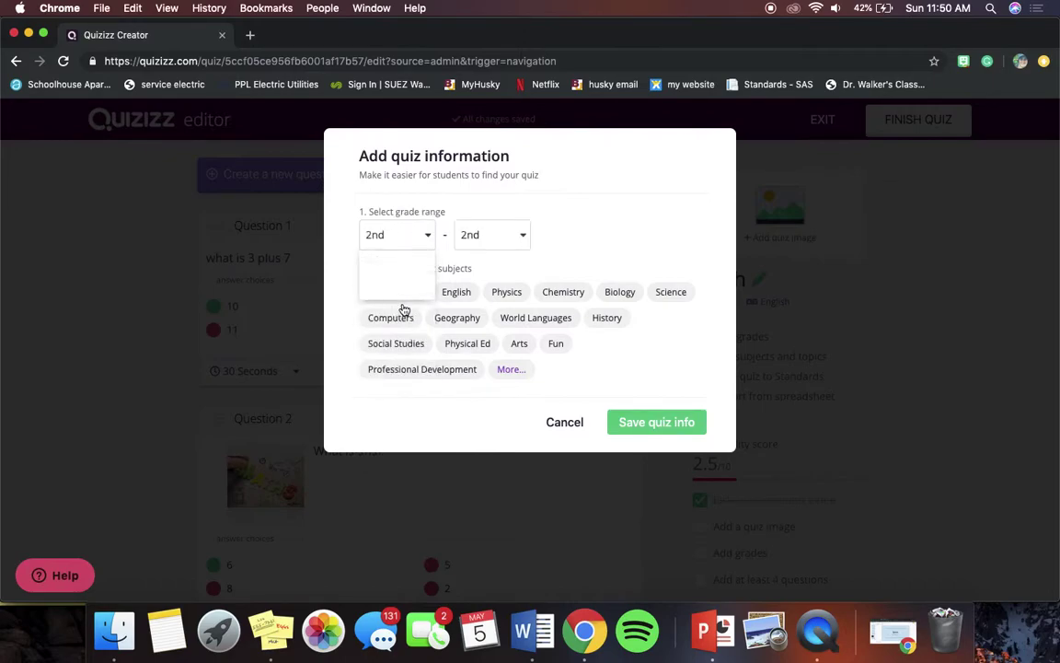
{"action": "left_click", "coordinate": [409, 291]}
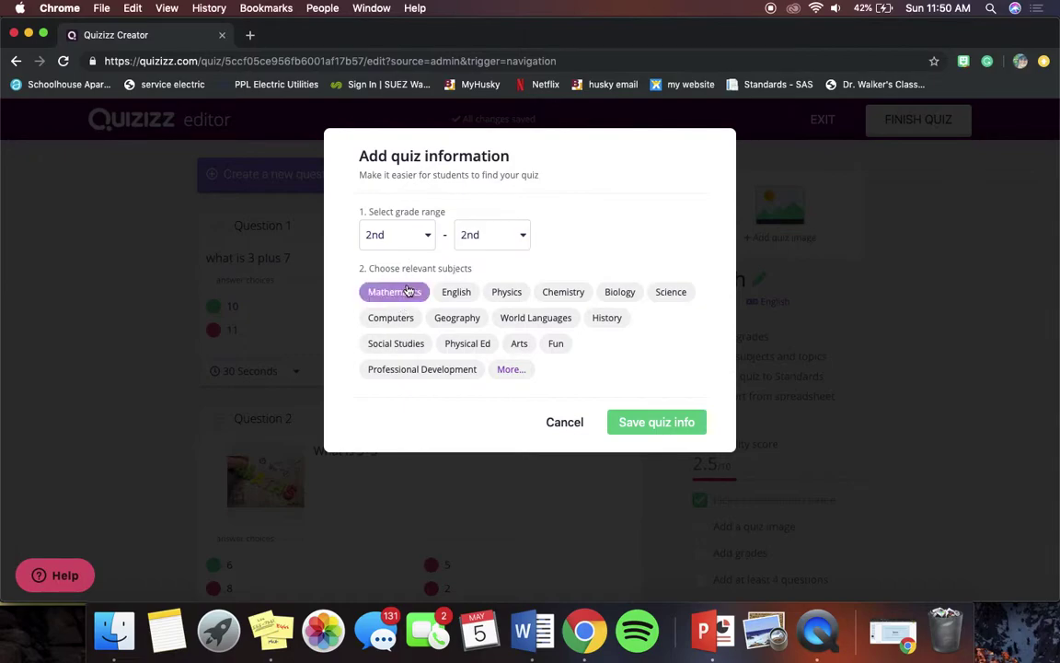
{"action": "left_click", "coordinate": [407, 292]}
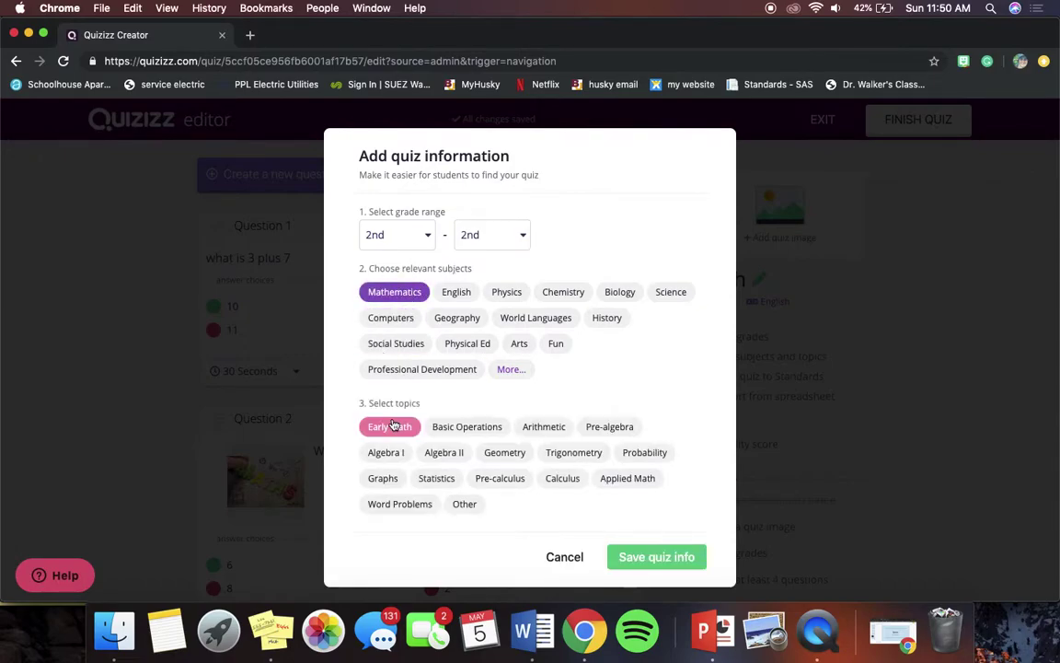
{"action": "left_click", "coordinate": [396, 428]}
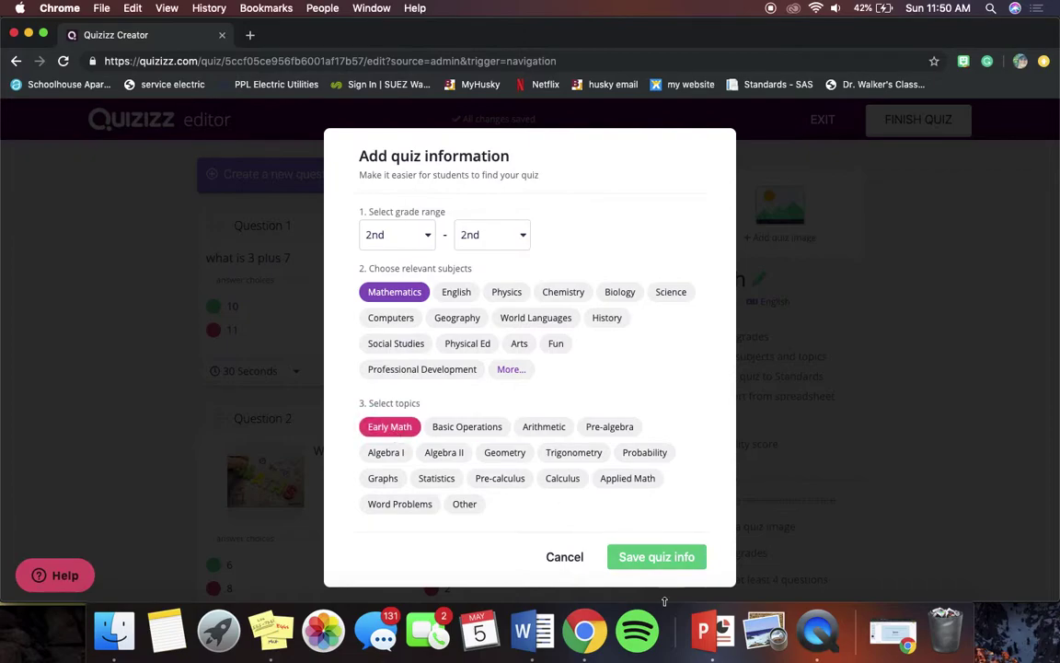
{"action": "left_click", "coordinate": [641, 559]}
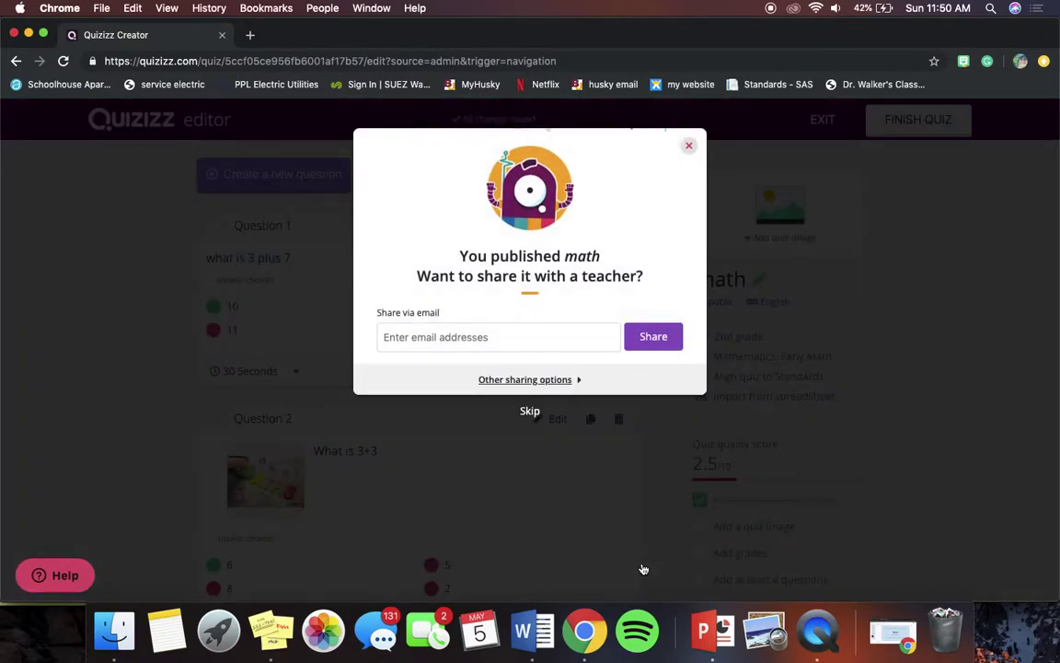
{"action": "left_click", "coordinate": [690, 148]}
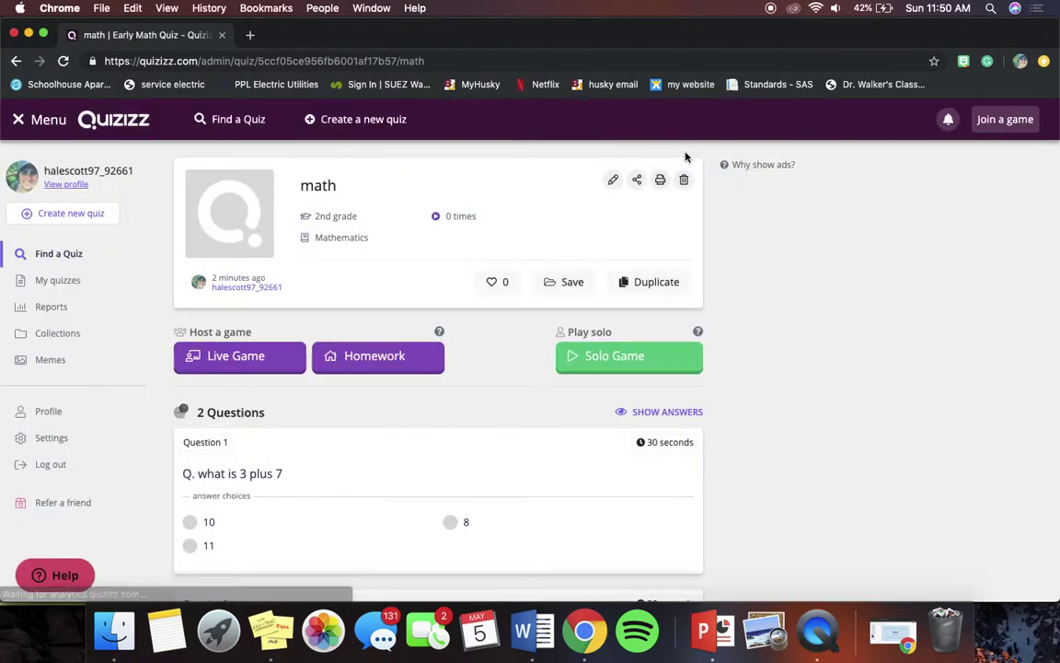
Review the published math quiz and play it as a solo game, answering 6 for 3+3 and 11 for 3 plus 7.
{"action": "scroll", "coordinate": [393, 368], "scroll_direction": "down", "scroll_amount": 5}
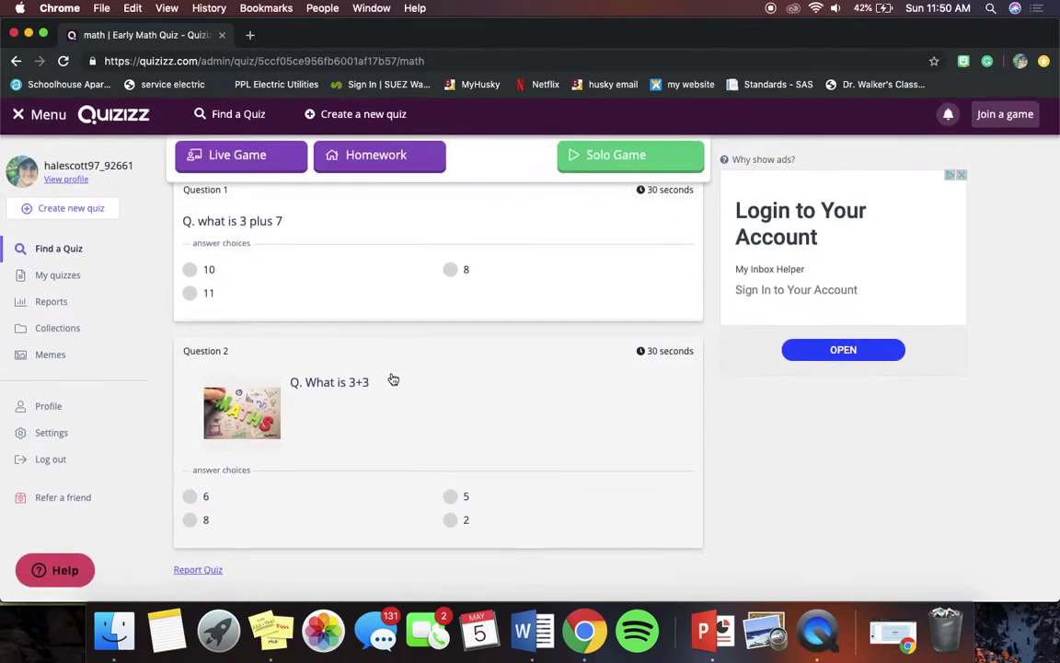
{"action": "scroll", "coordinate": [393, 379], "scroll_direction": "up", "scroll_amount": 5}
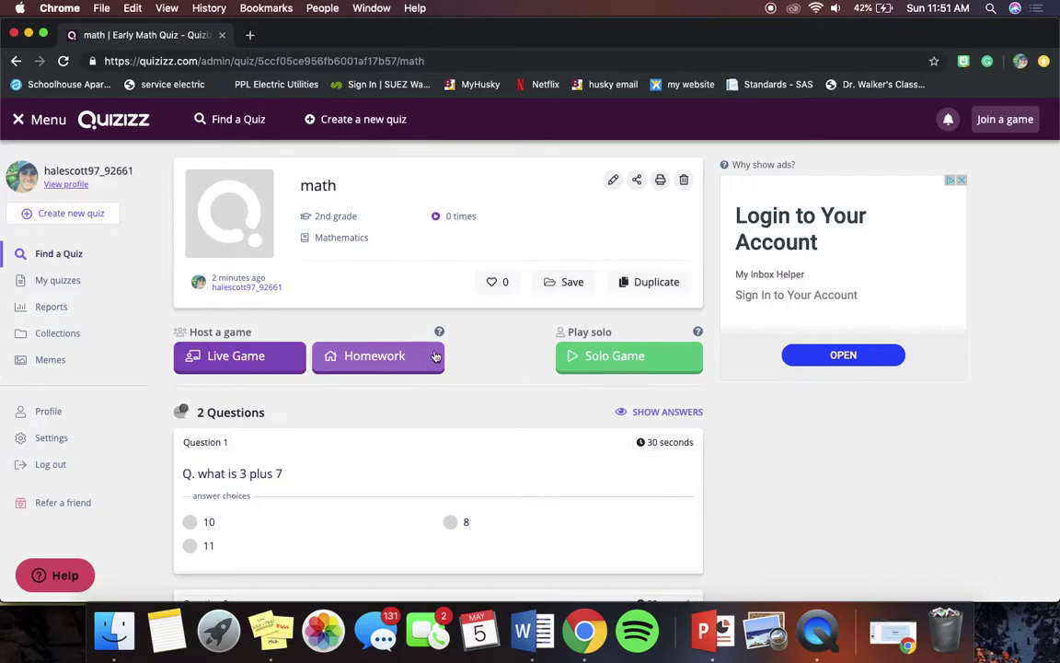
{"action": "left_click", "coordinate": [603, 365]}
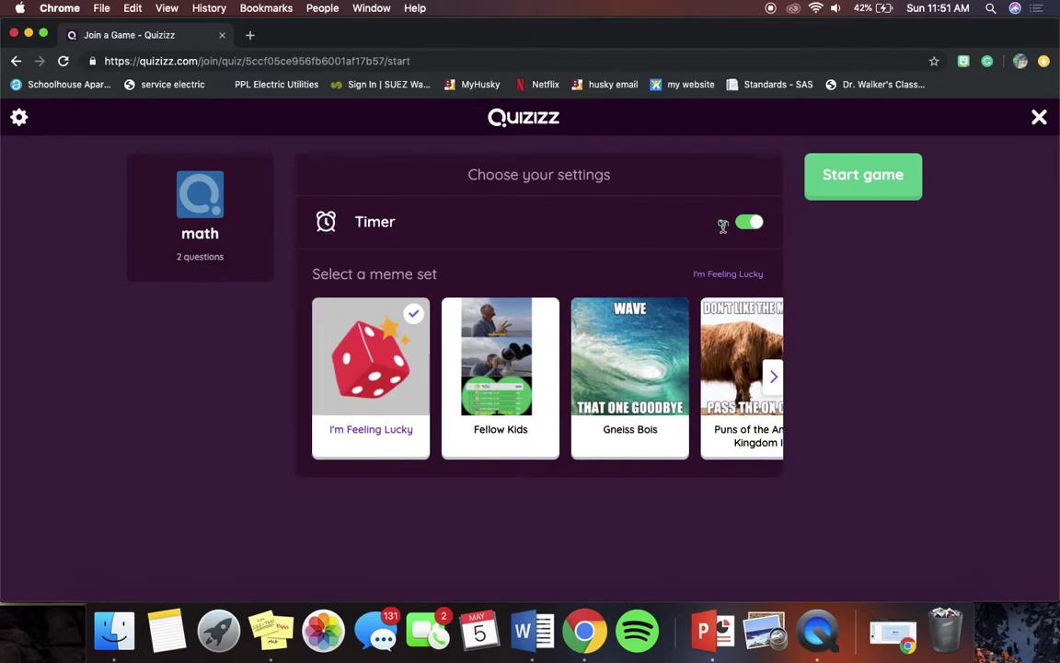
{"action": "left_click", "coordinate": [898, 171]}
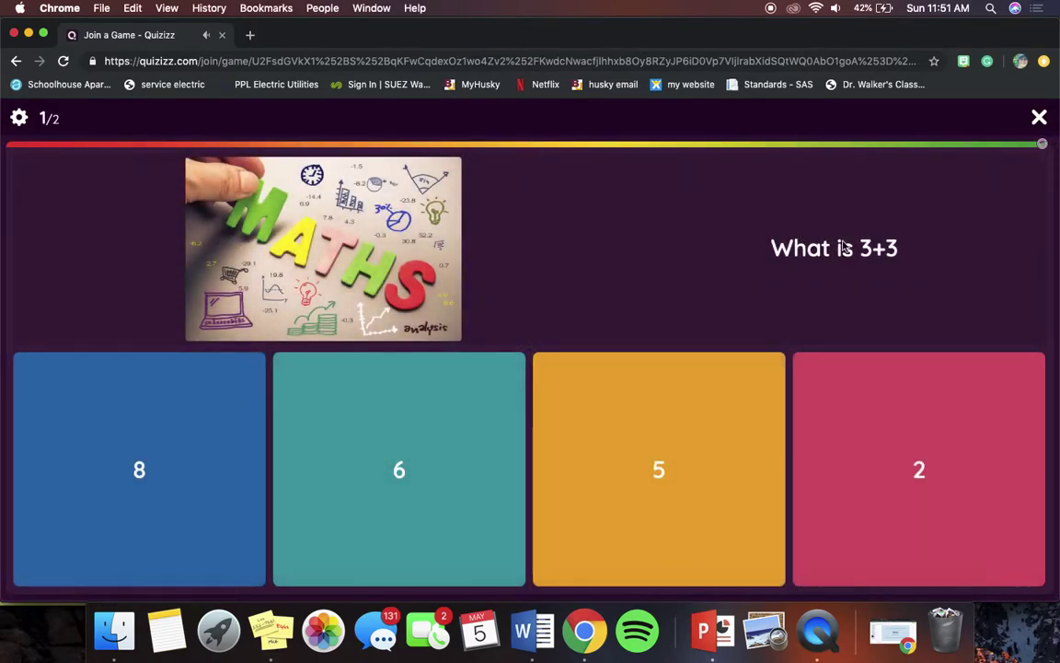
{"action": "left_click", "coordinate": [397, 457]}
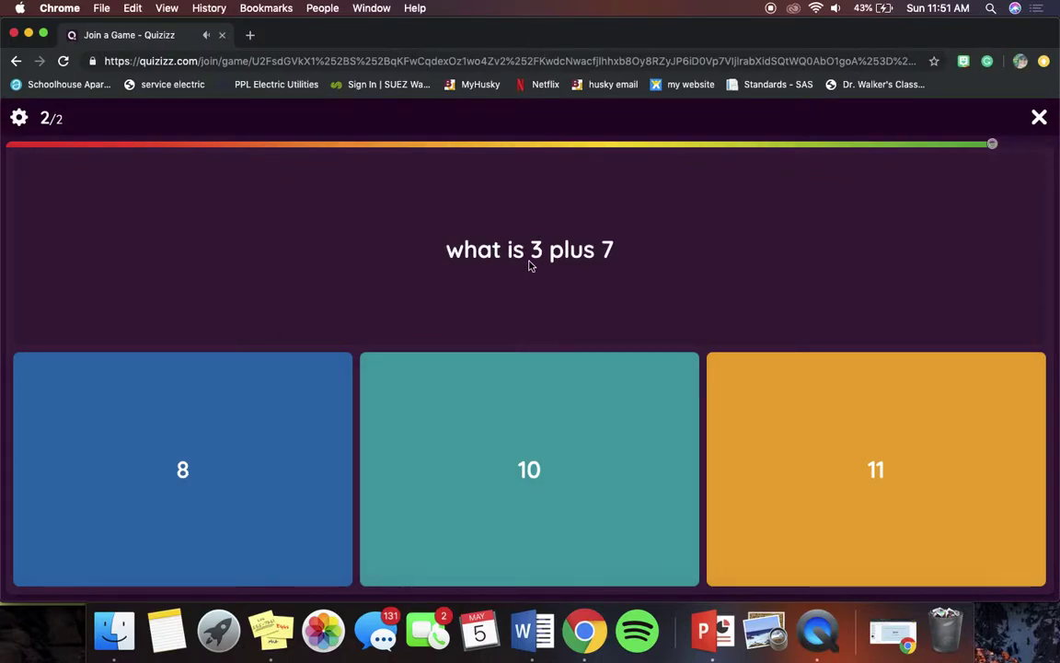
{"action": "left_click", "coordinate": [764, 425]}
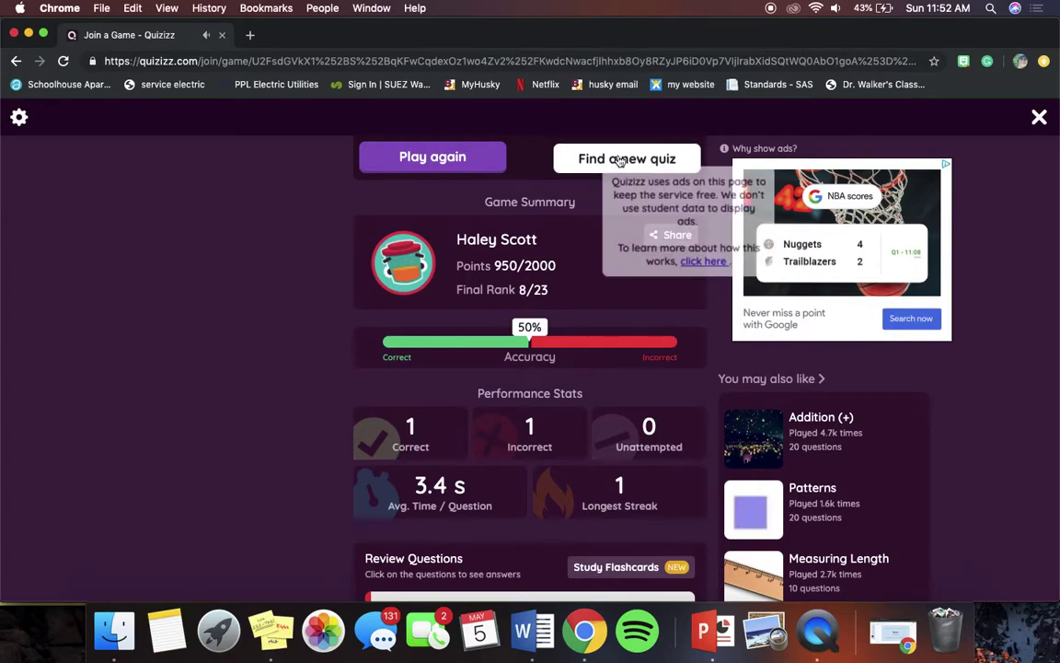
Leave the game summary to find a new quiz and browse the featured quizzes on the student home page.
{"action": "left_click", "coordinate": [584, 158]}
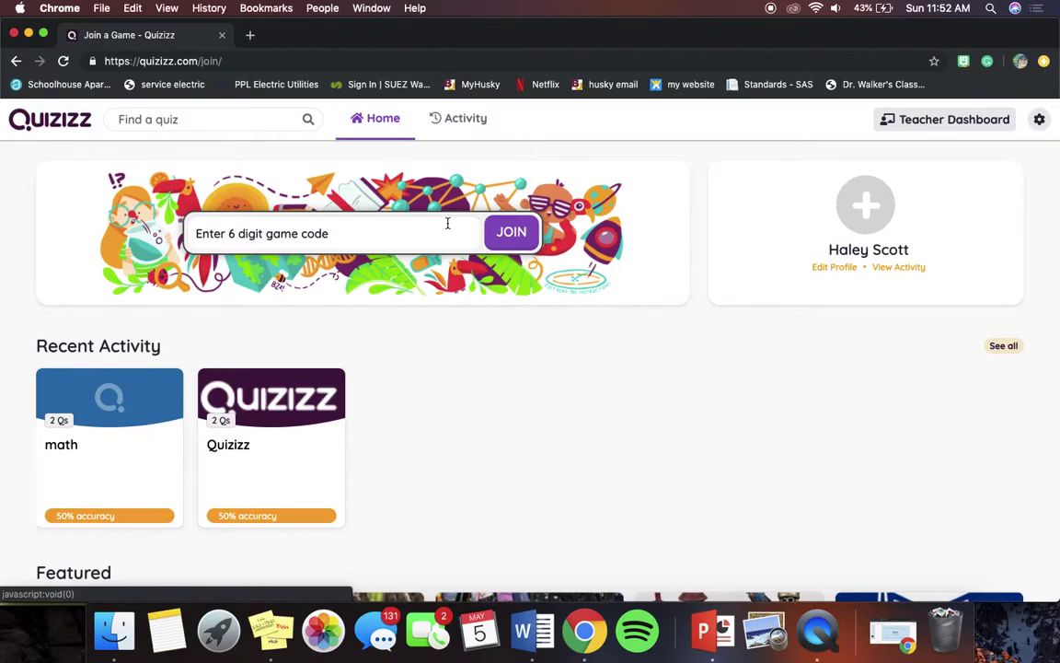
{"action": "scroll", "coordinate": [164, 457], "scroll_direction": "down", "scroll_amount": 5}
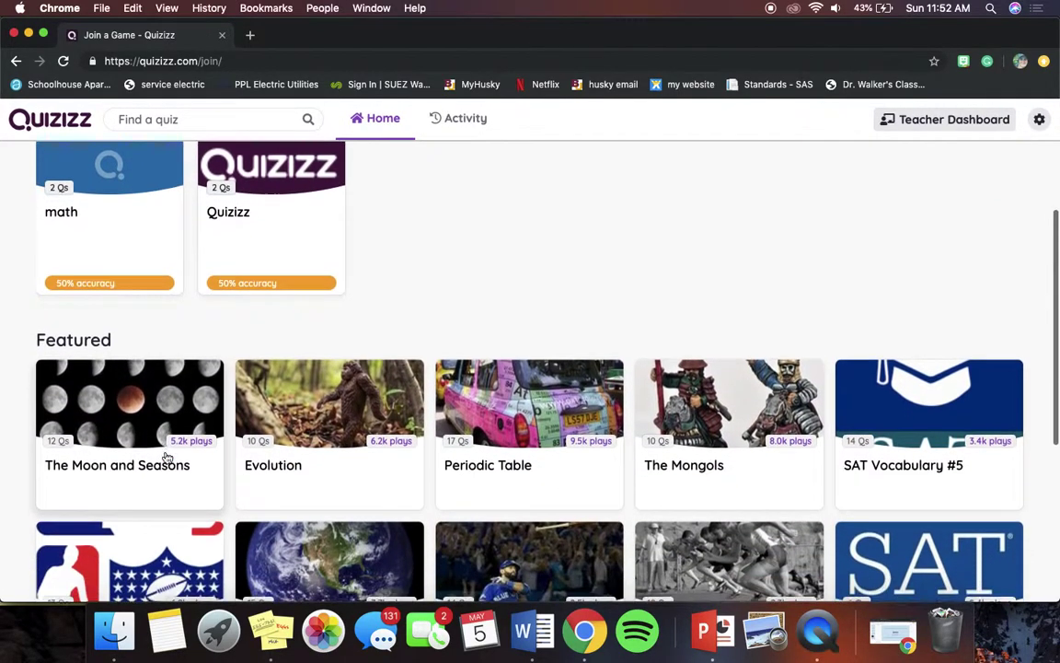
{"action": "scroll", "coordinate": [166, 458], "scroll_direction": "up", "scroll_amount": 5}
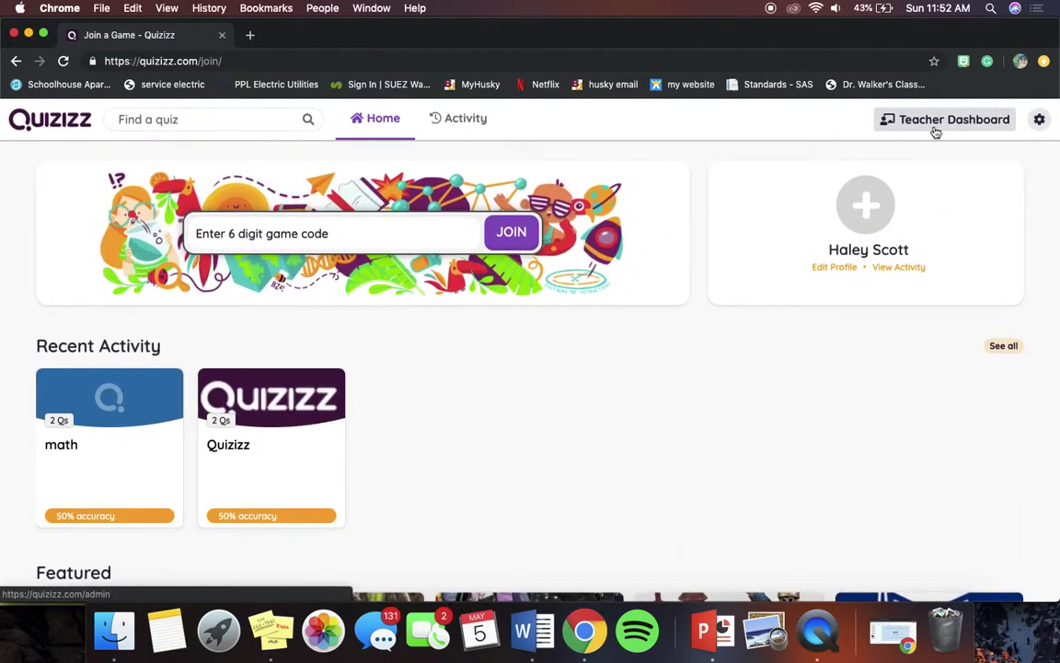
Open the teacher dashboard and look through the list of all own quizzes.
{"action": "left_click", "coordinate": [933, 128]}
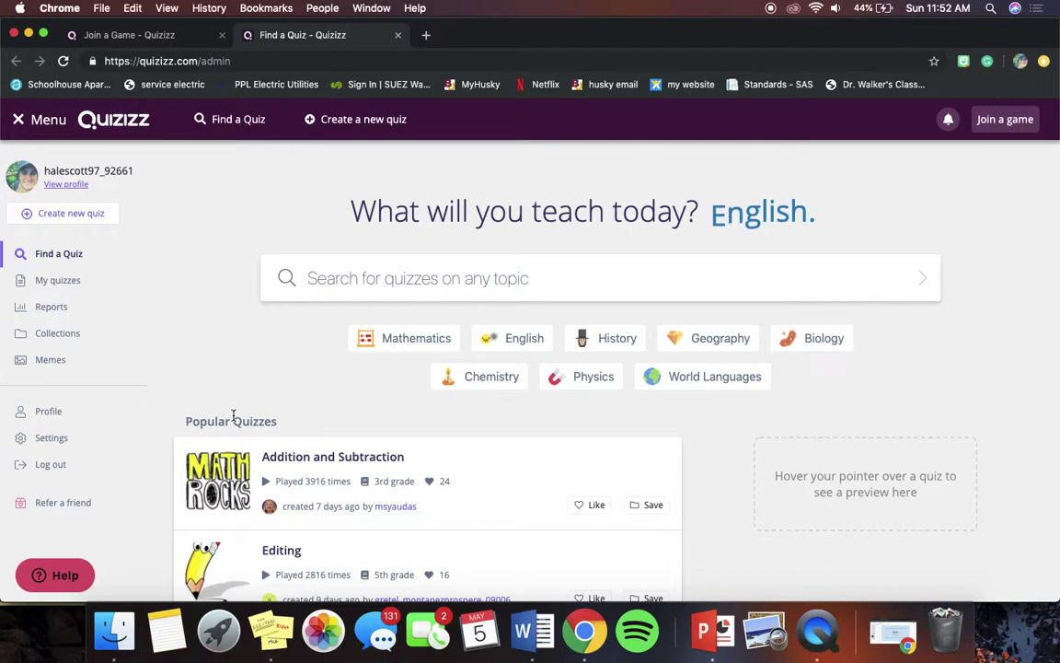
{"action": "left_click", "coordinate": [66, 280]}
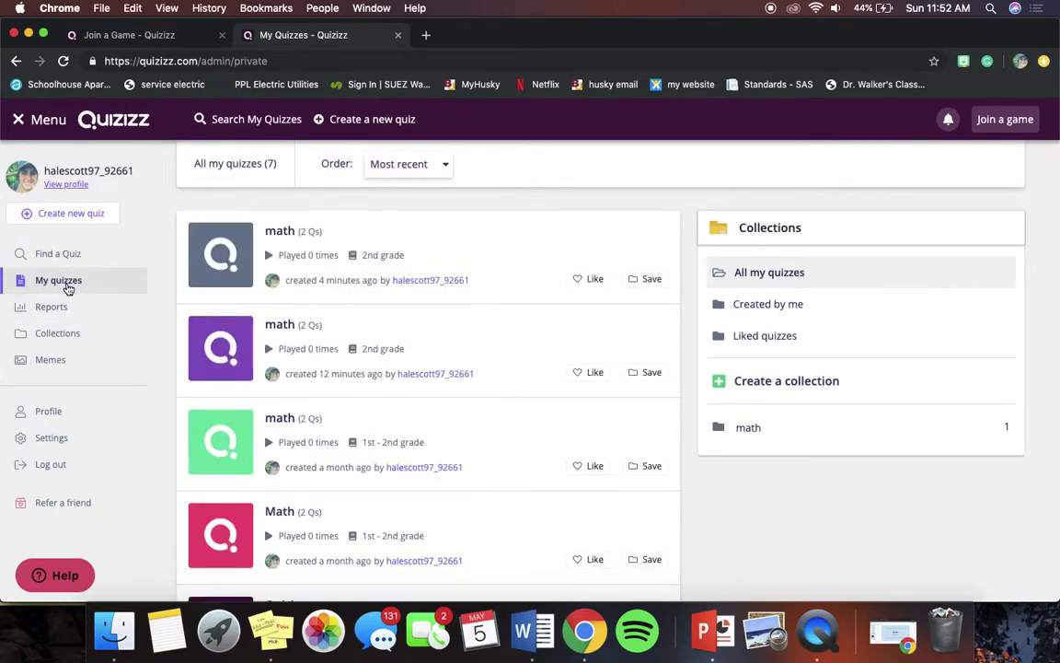
{"action": "scroll", "coordinate": [174, 326], "scroll_direction": "down", "scroll_amount": 5}
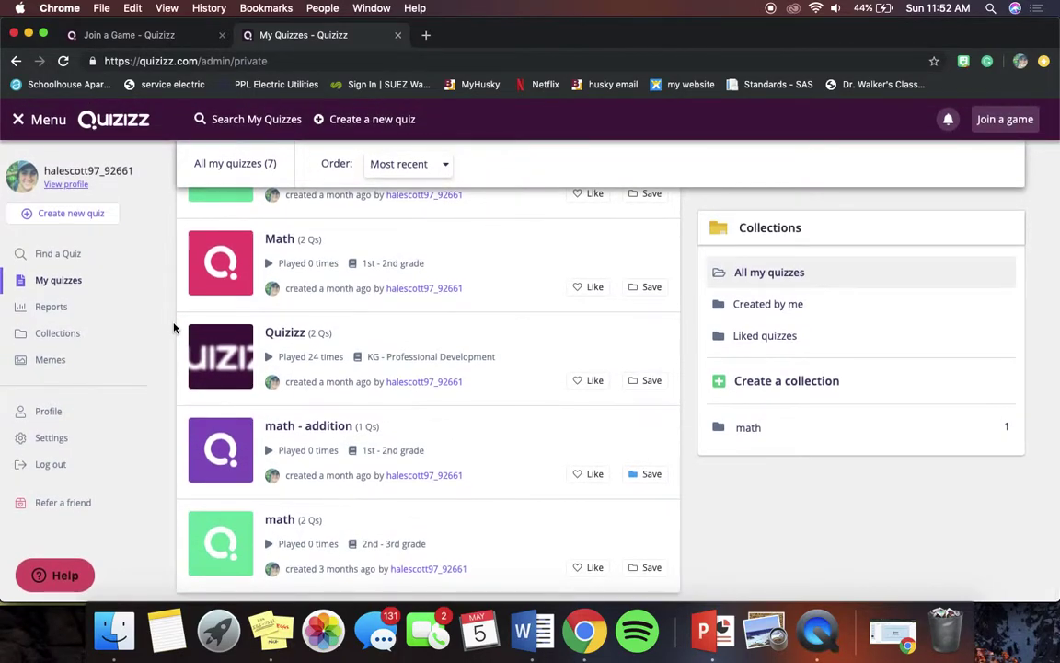
Open the report of the live Quizizz game with 18 players and examine the players' results.
{"action": "left_click", "coordinate": [57, 311]}
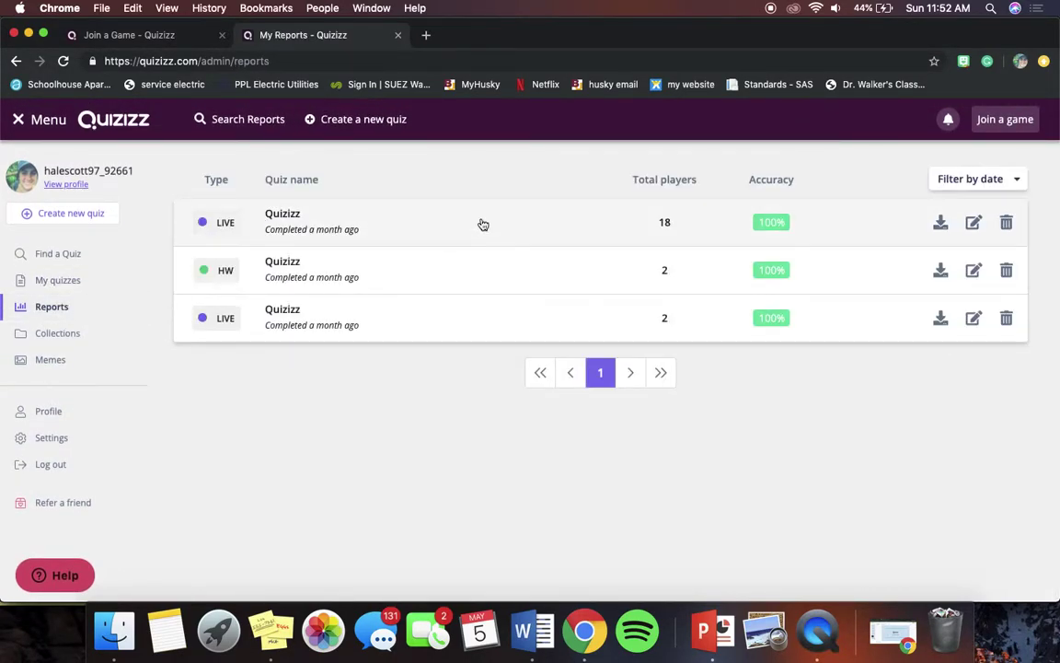
{"action": "left_click", "coordinate": [306, 233]}
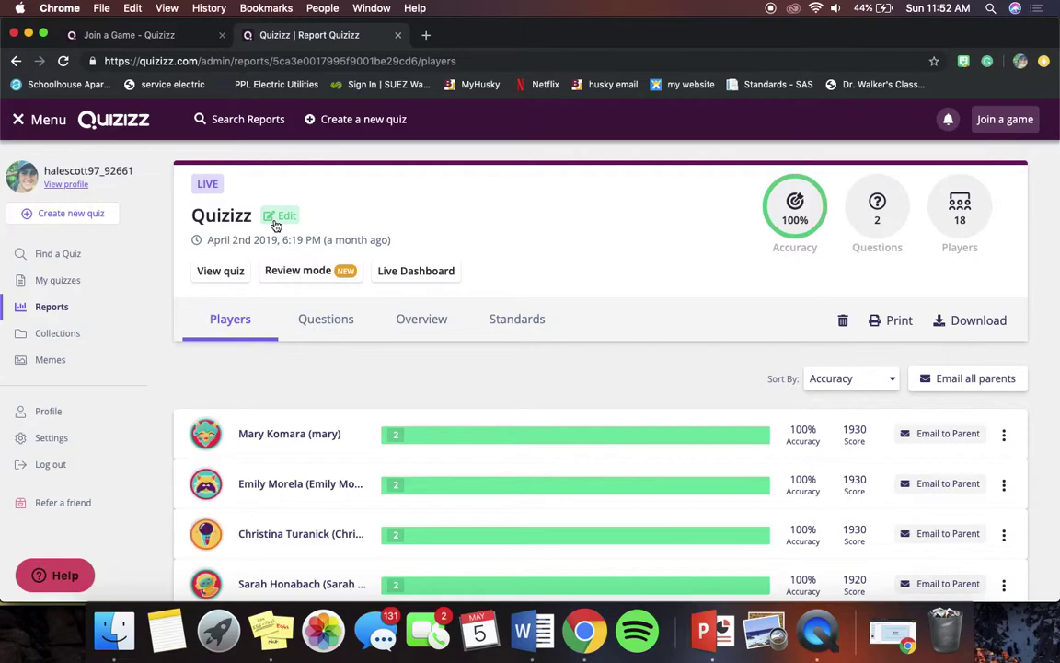
{"action": "scroll", "coordinate": [549, 205], "scroll_direction": "down", "scroll_amount": 3}
{"action": "scroll", "coordinate": [550, 205], "scroll_direction": "up", "scroll_amount": 1}
{"action": "scroll", "coordinate": [549, 205], "scroll_direction": "up", "scroll_amount": 2}
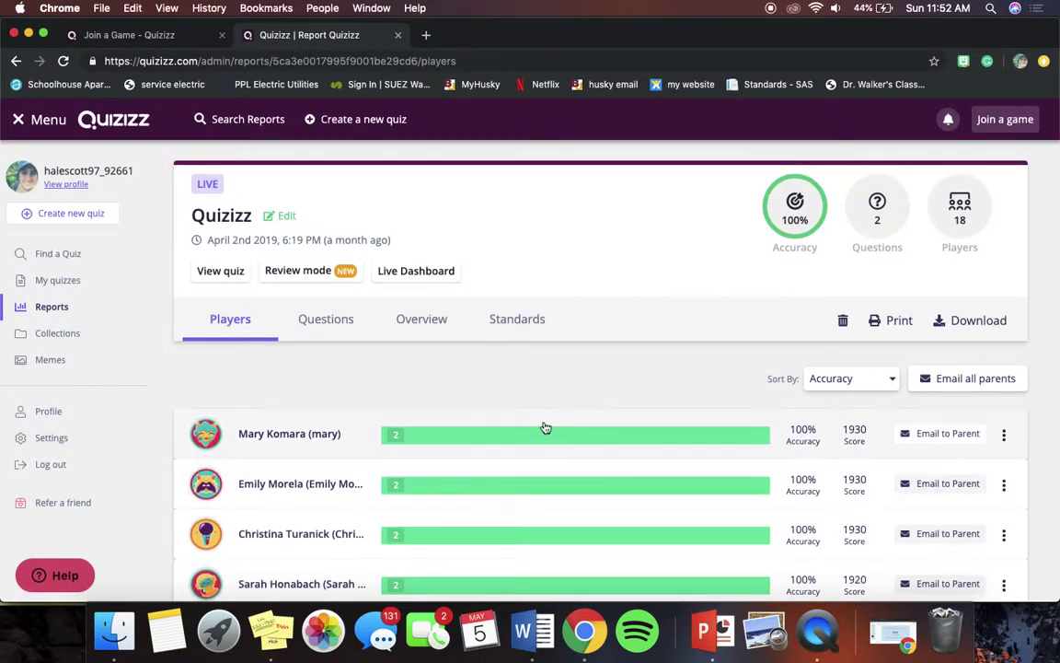
View the account's collections, meme sets and profile pages, and log out of the account.
{"action": "left_click", "coordinate": [71, 340]}
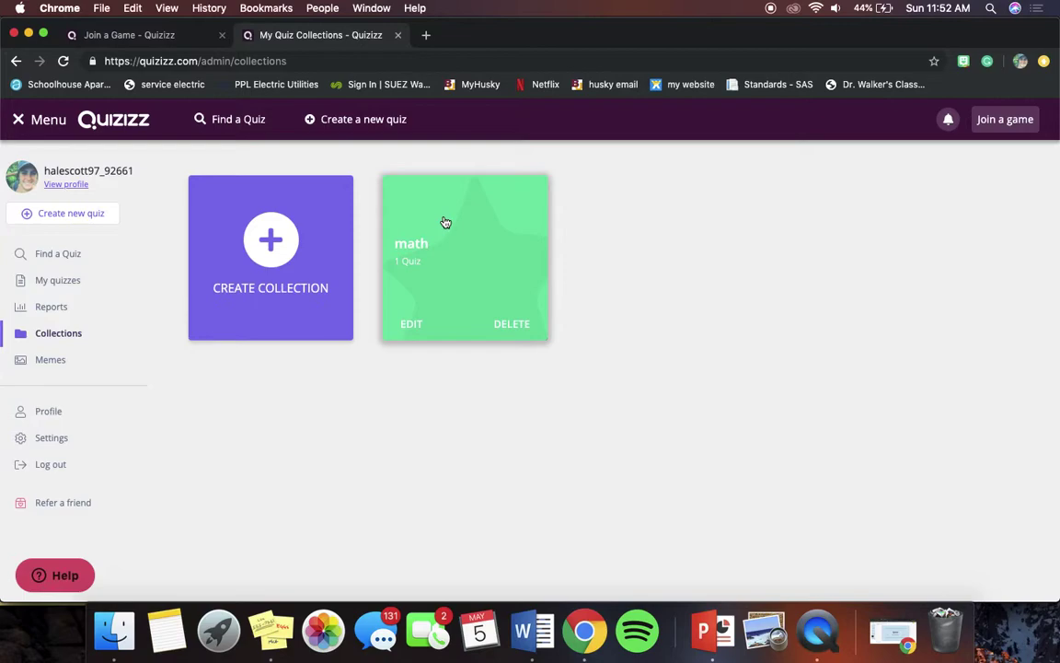
{"action": "left_click", "coordinate": [48, 364]}
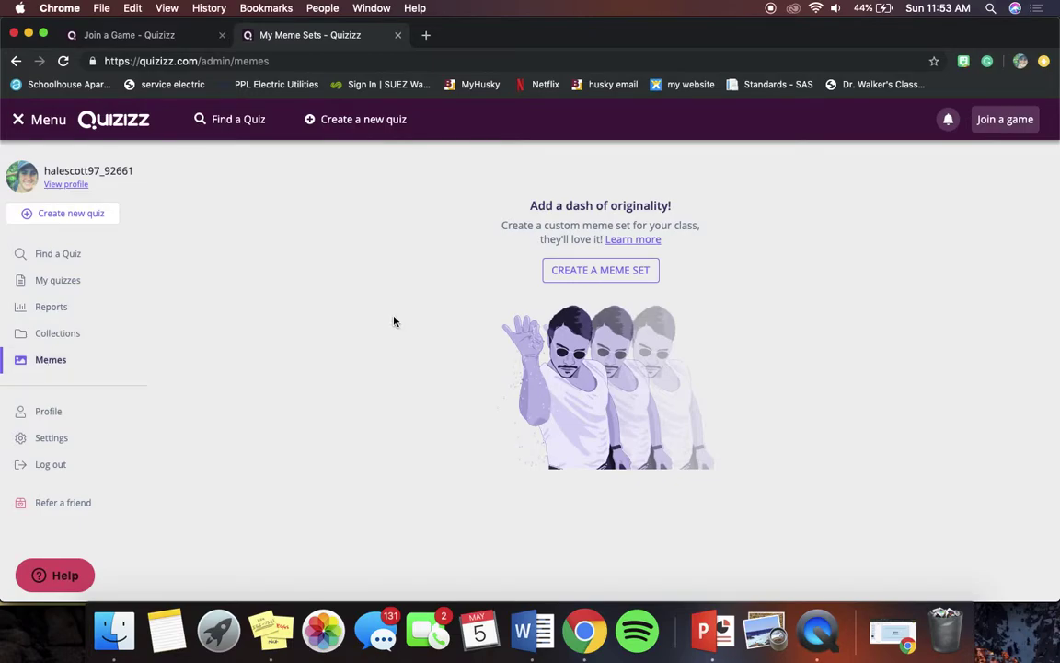
{"action": "left_click", "coordinate": [73, 413]}
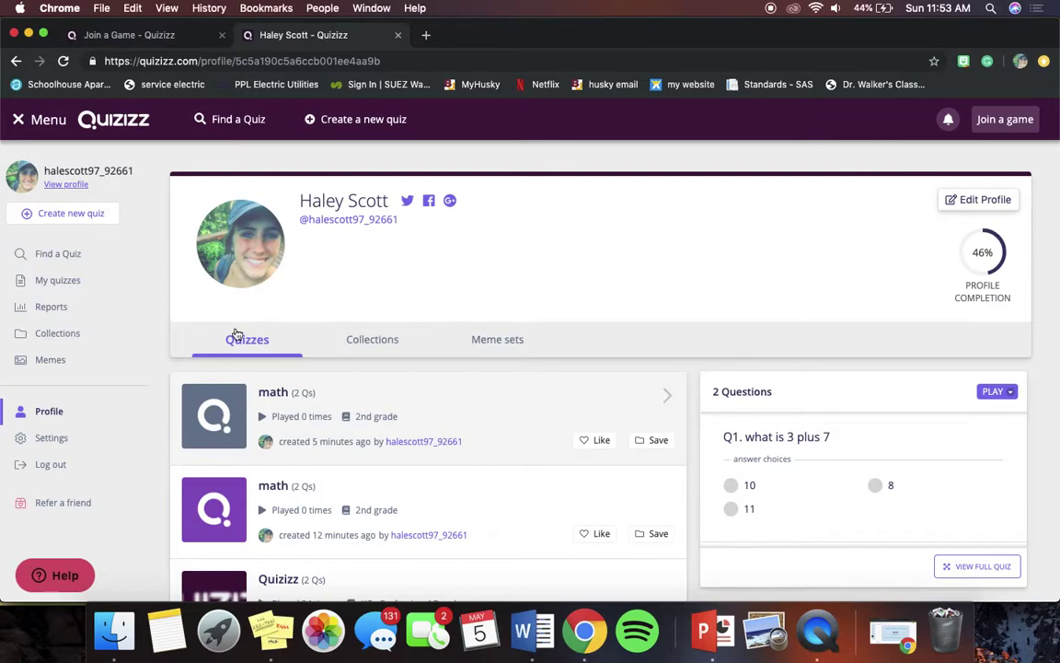
{"action": "left_click", "coordinate": [66, 464]}
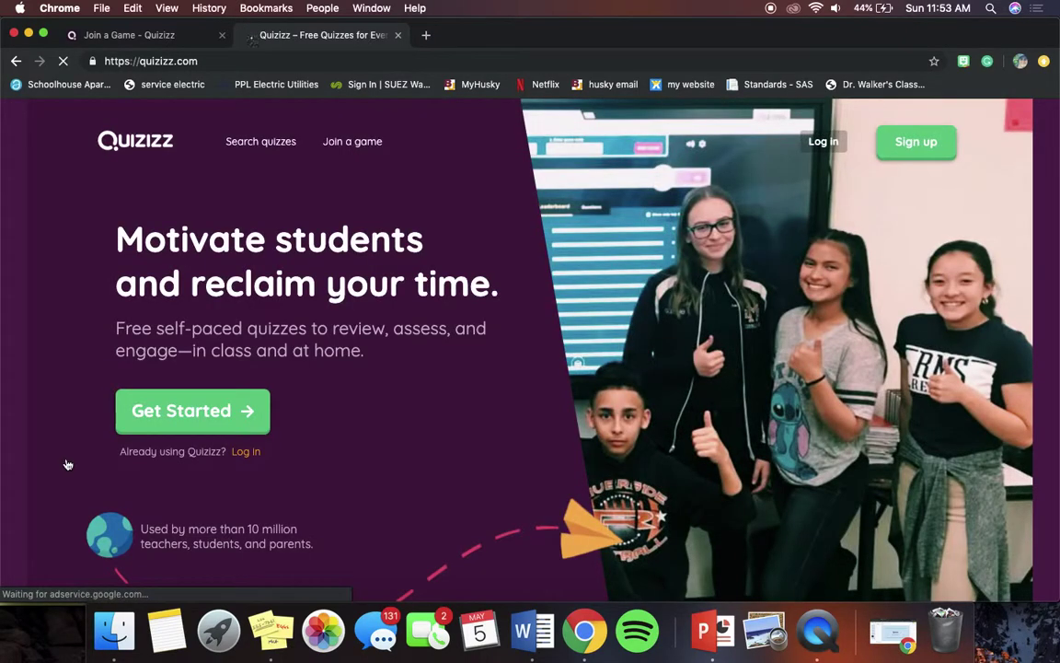